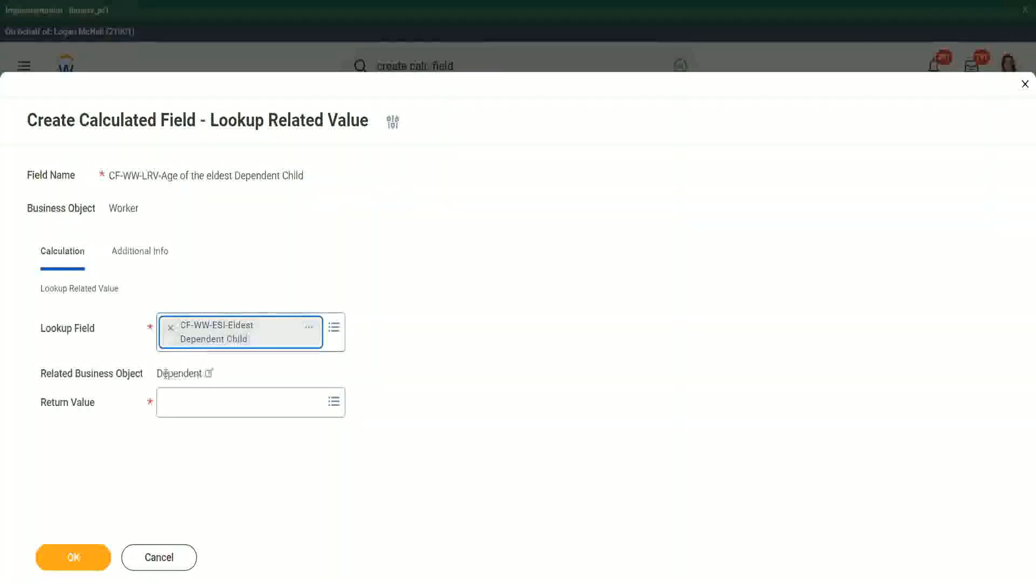
Inspect the CF-WW-ESI-Eldest Dependent Child lookup field's details, including its business object, and check the related business object.
left_click_drag(157, 374, 205, 372)
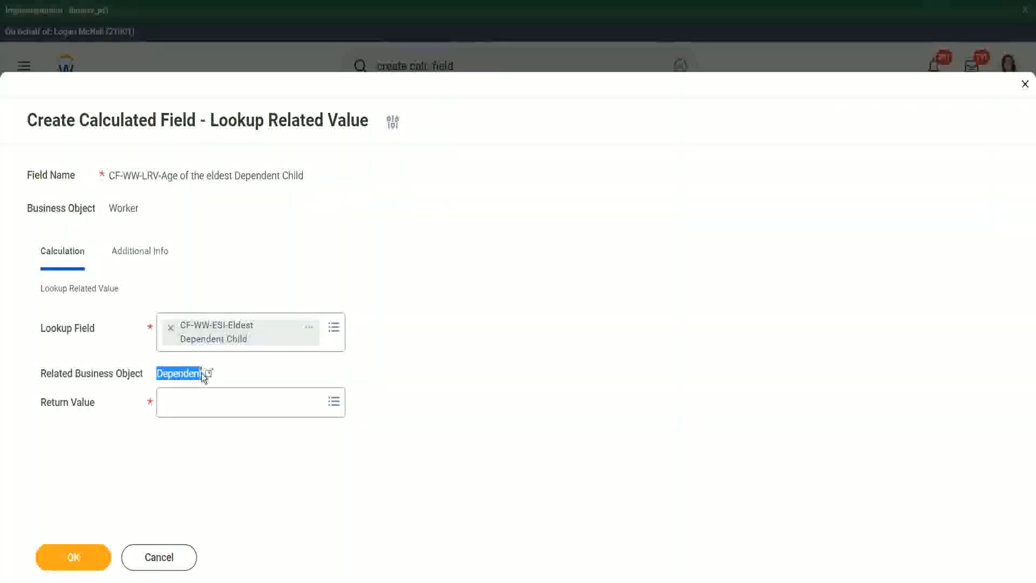
left_click(309, 330)
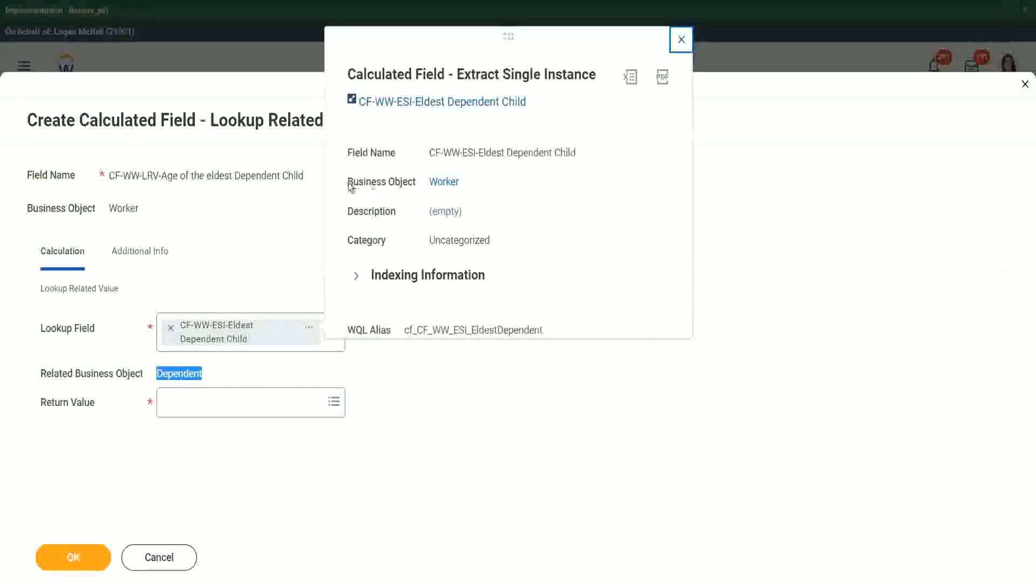
left_click_drag(348, 184, 417, 182)
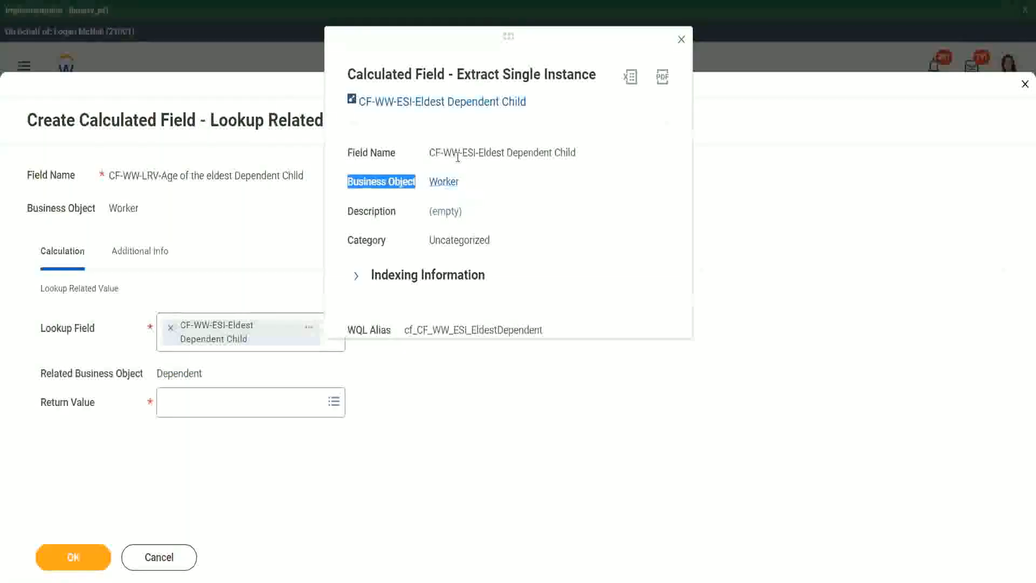
left_click_drag(468, 152, 496, 152)
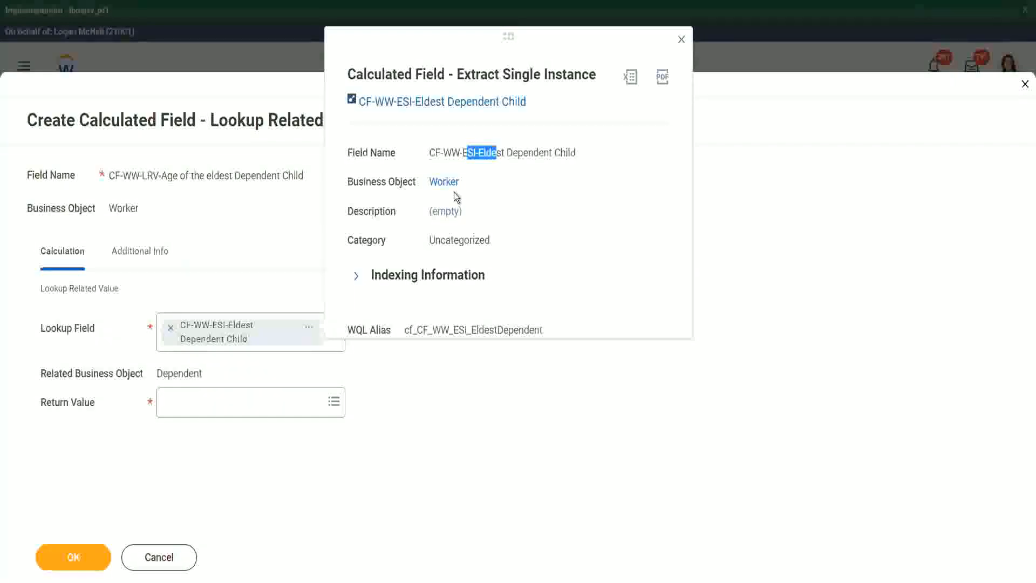
left_click(483, 184)
left_click(683, 41)
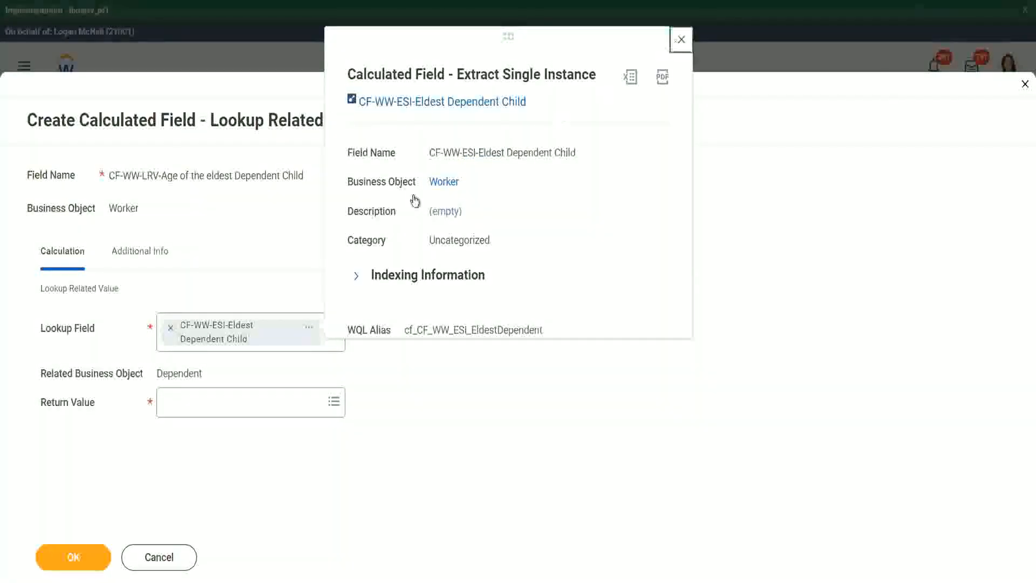
left_click_drag(157, 374, 203, 374)
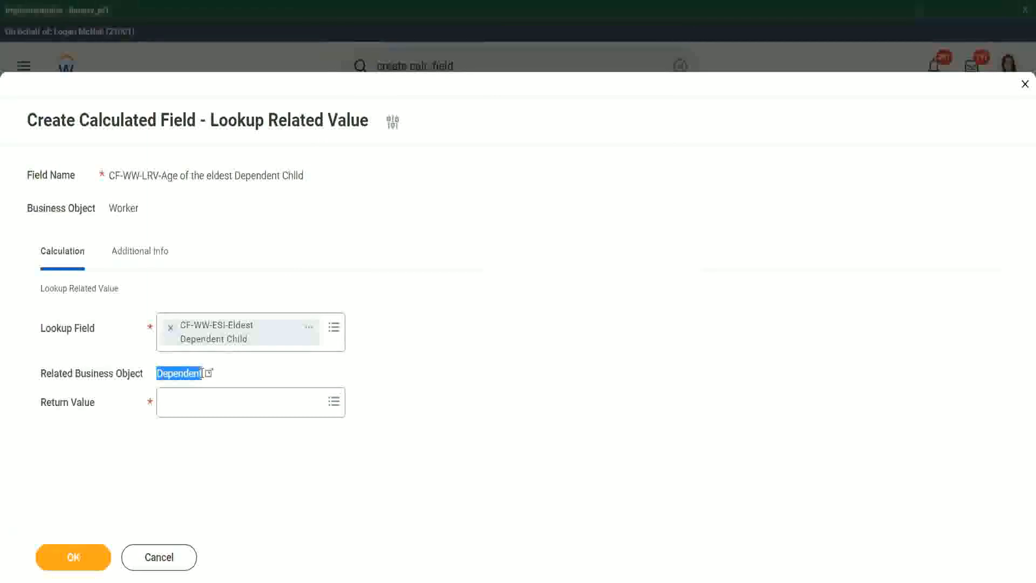
Set the calculated field's Return Value to Age, review that field's description, and save the calculated field.
left_click(183, 406)
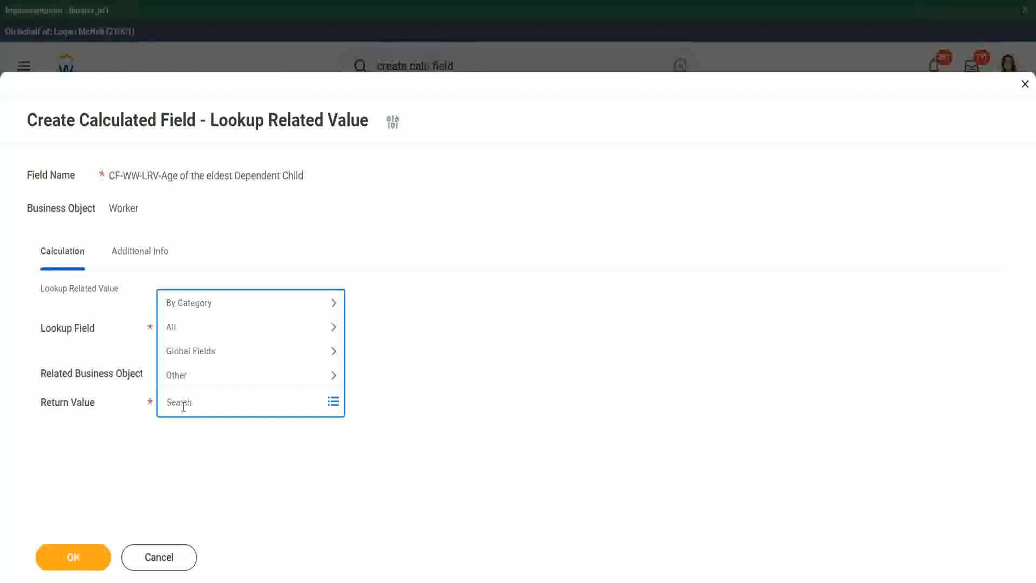
type("e")
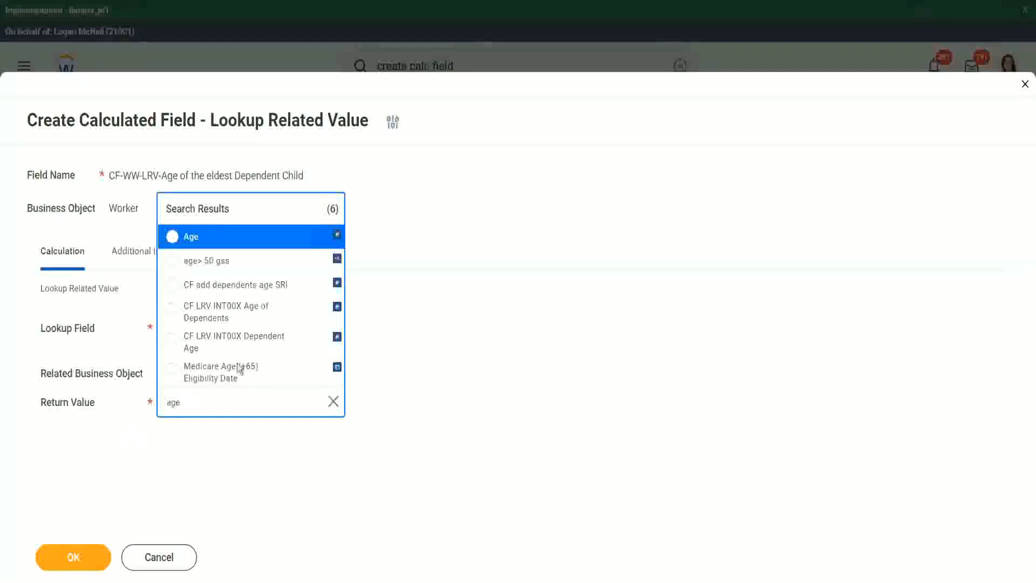
left_click(265, 247)
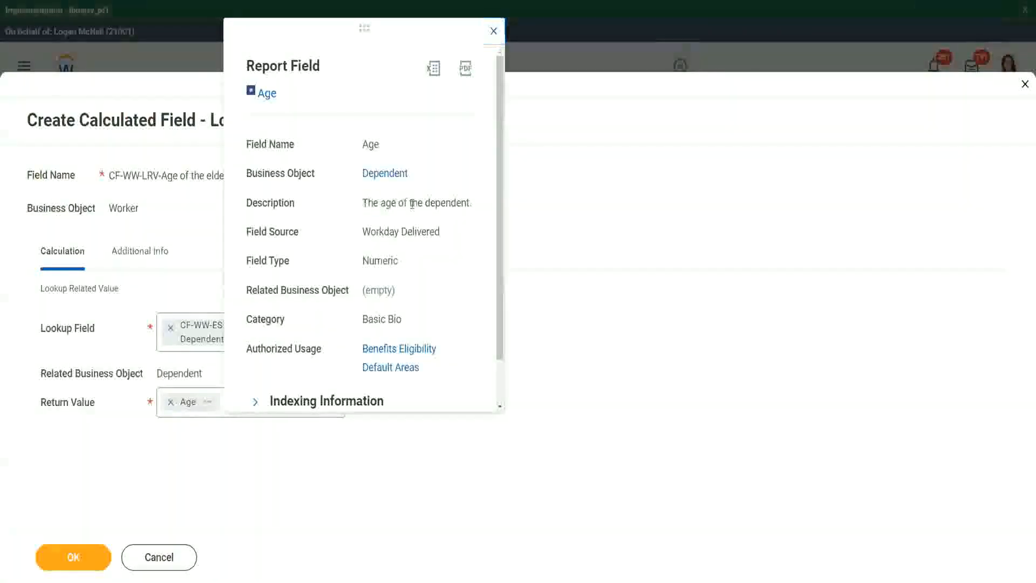
left_click_drag(363, 202, 474, 204)
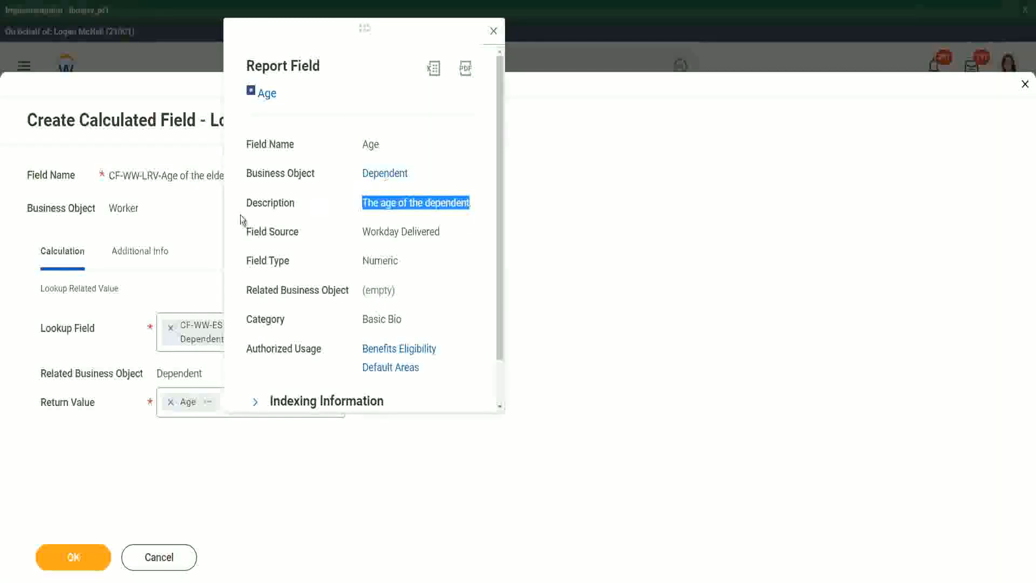
left_click(173, 230)
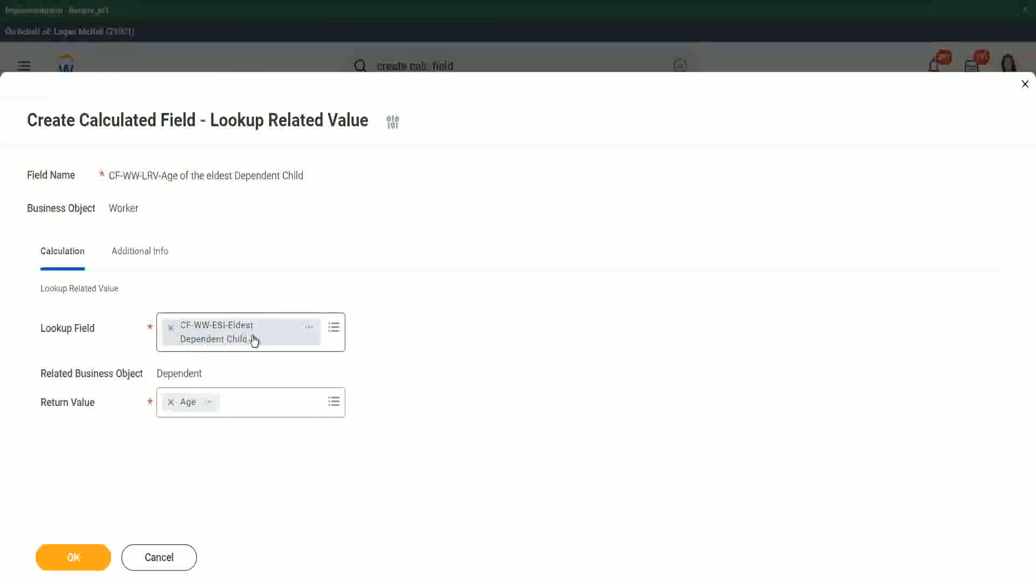
left_click(81, 556)
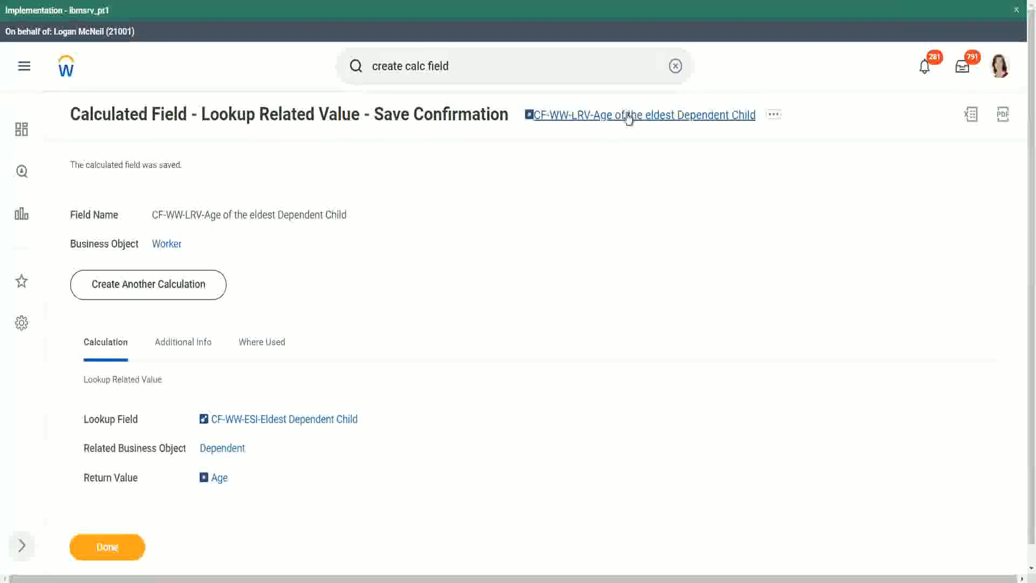
Copy the name of the saved calculated field and finish the save confirmation.
right_click(626, 117)
left_click(652, 176)
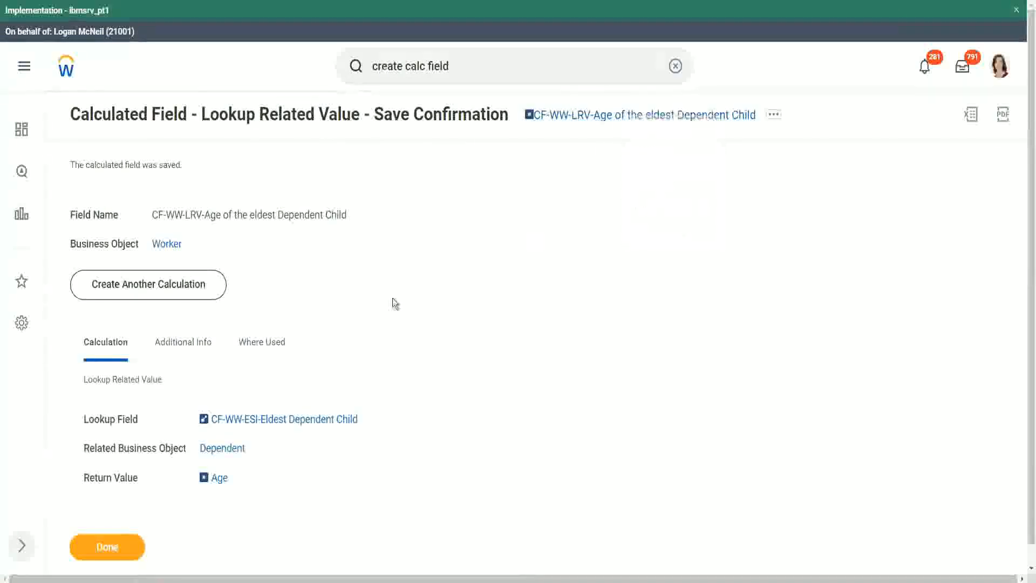
left_click(108, 546)
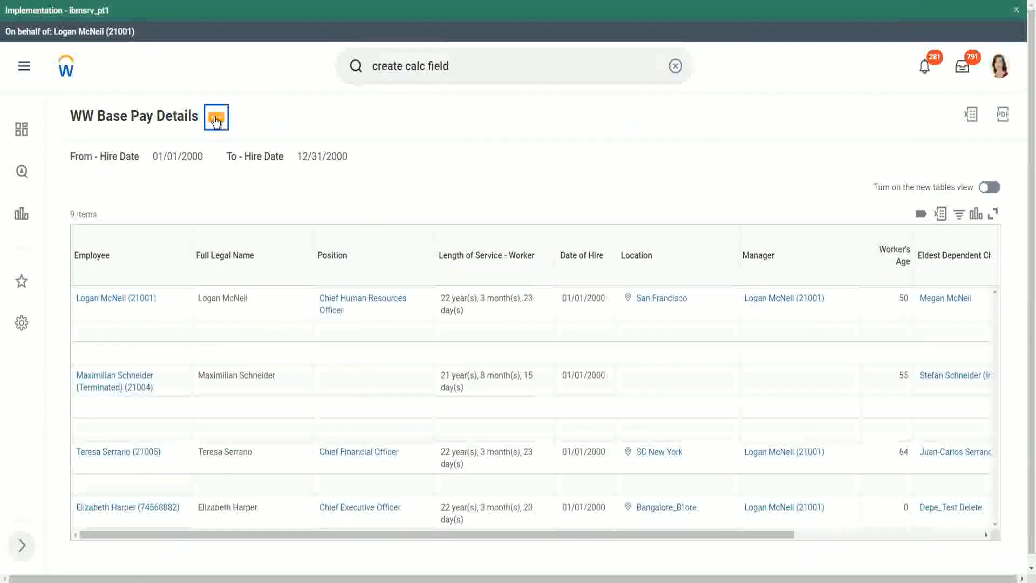
Open the WW Base Pay Details custom report for editing and add a column row below Eldest Dependent Child.
left_click(216, 121)
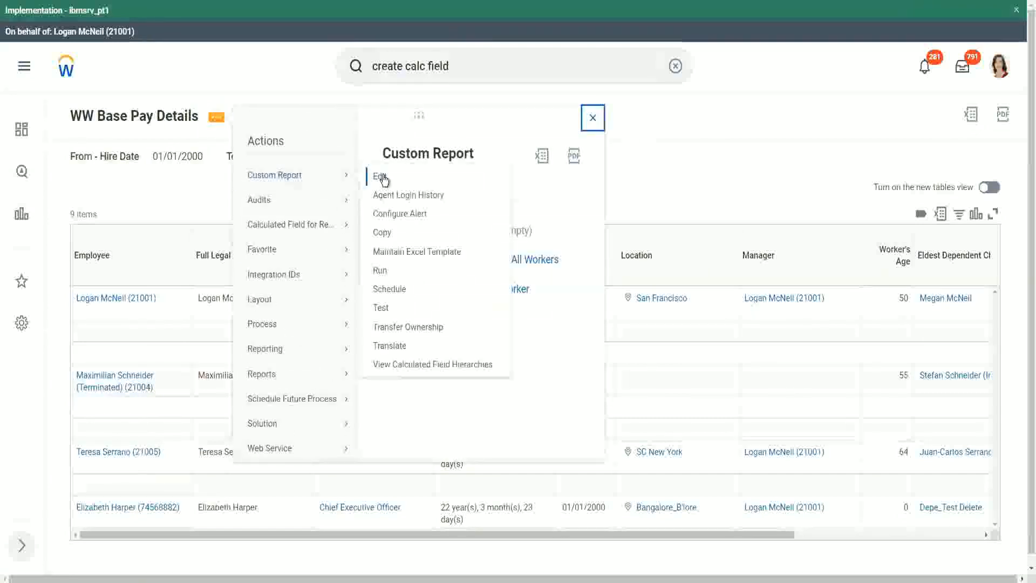
left_click(380, 177)
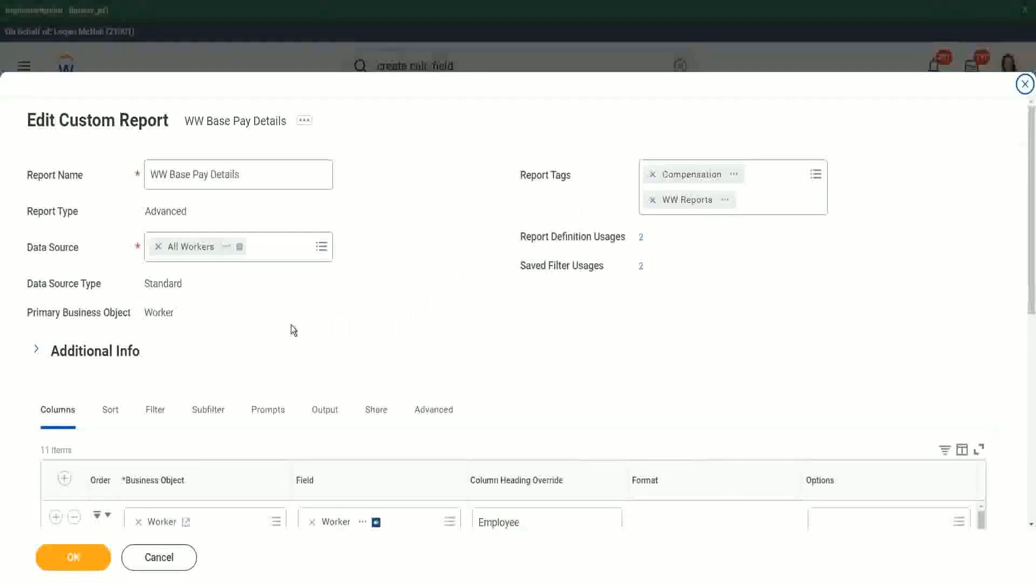
scroll(290, 325, "down", 8)
scroll(287, 278, "down", 3)
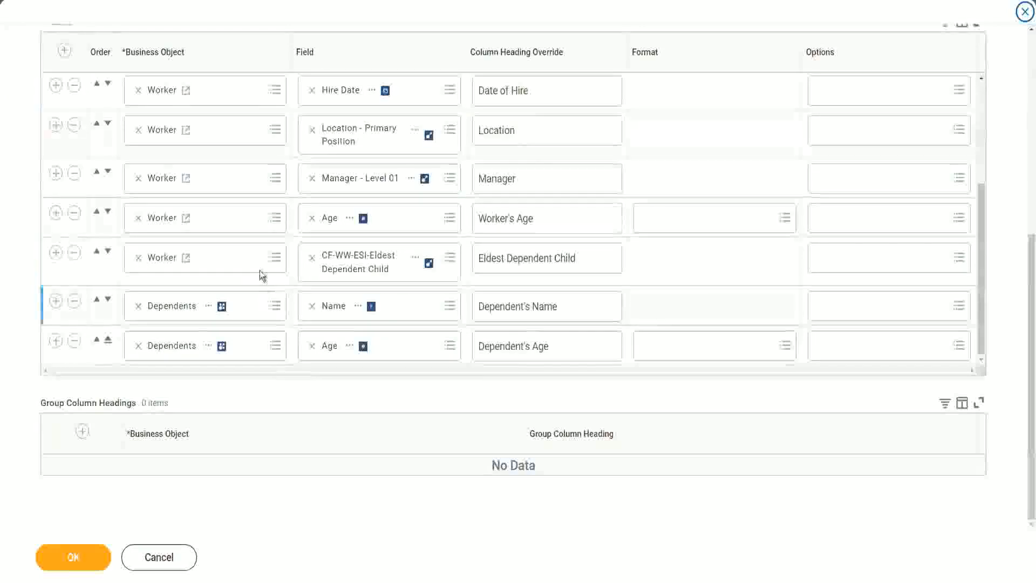
left_click(56, 253)
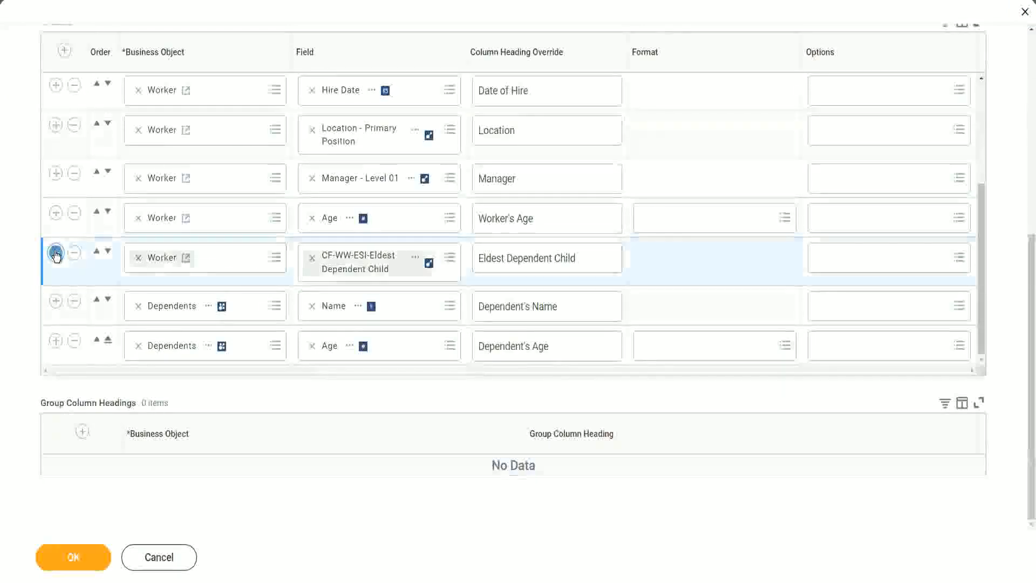
Set the new Worker row's field to CF-WW-LRV-Age of the eldest Dependent Child using the copied name.
left_click(354, 299)
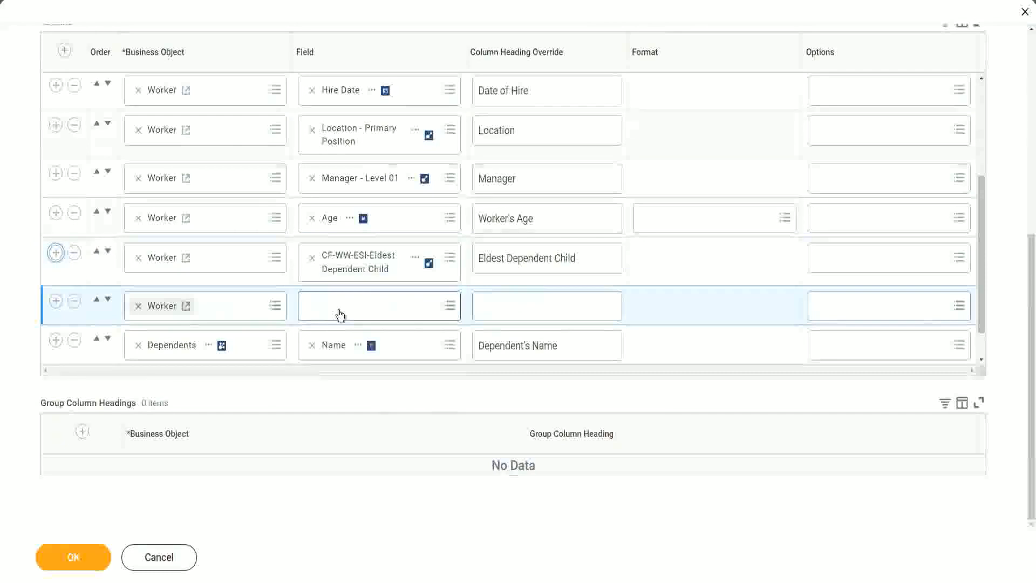
left_click(339, 311)
key("ctrl+v")
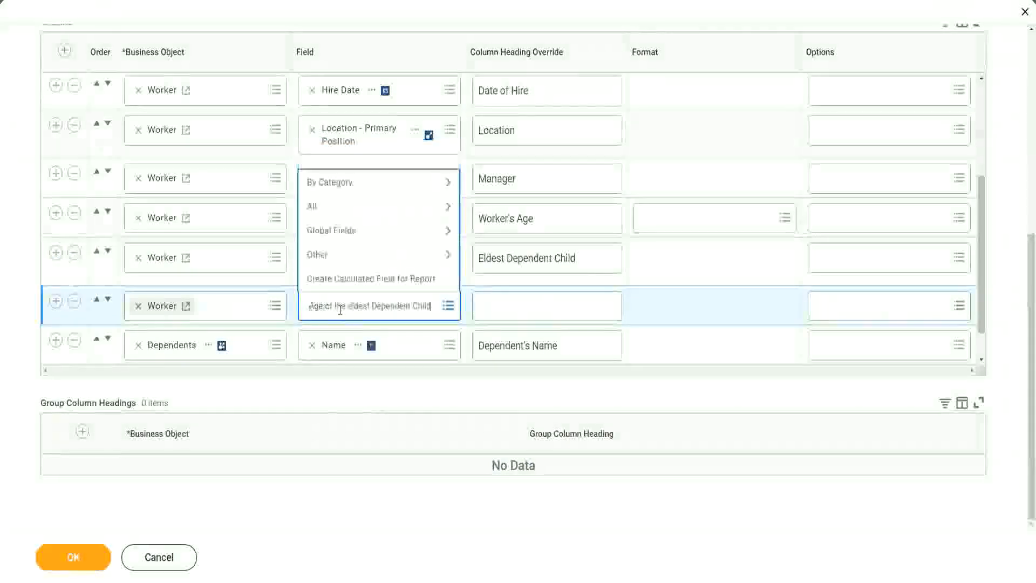
key("Return")
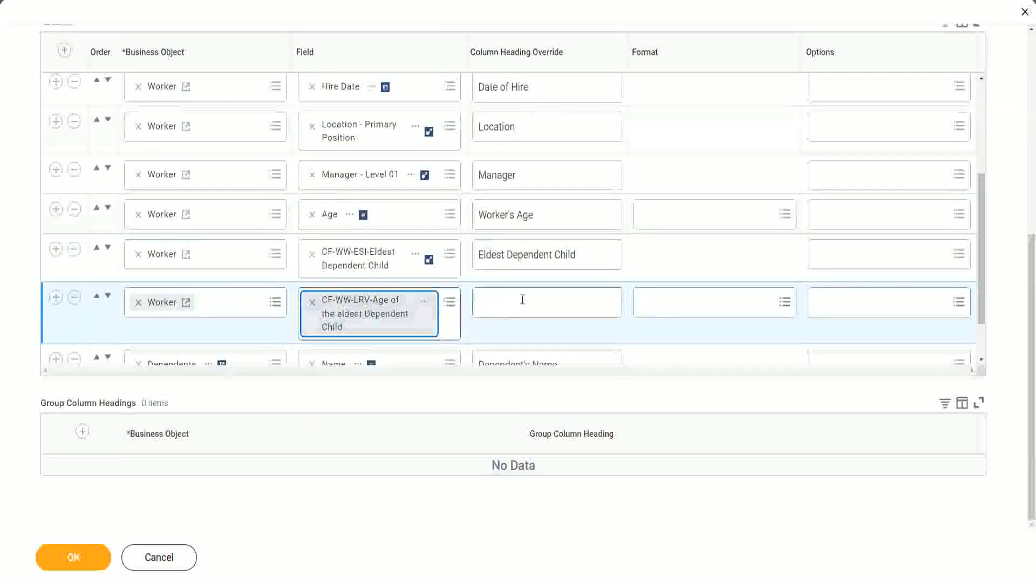
Give the new column the heading override "Age of the Eldest Dependent Child" and save the report definition.
left_click(523, 300)
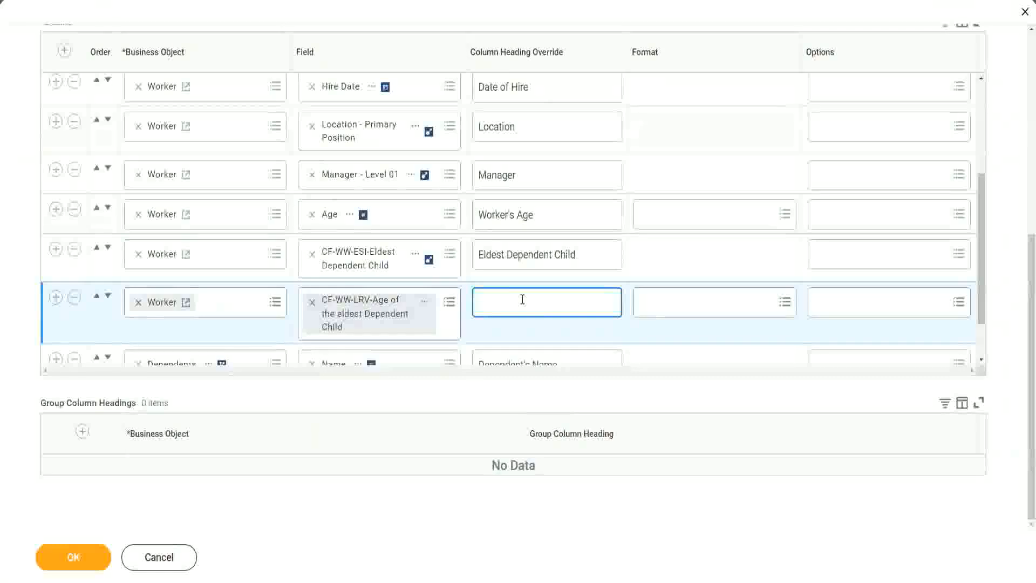
type("Age of the E")
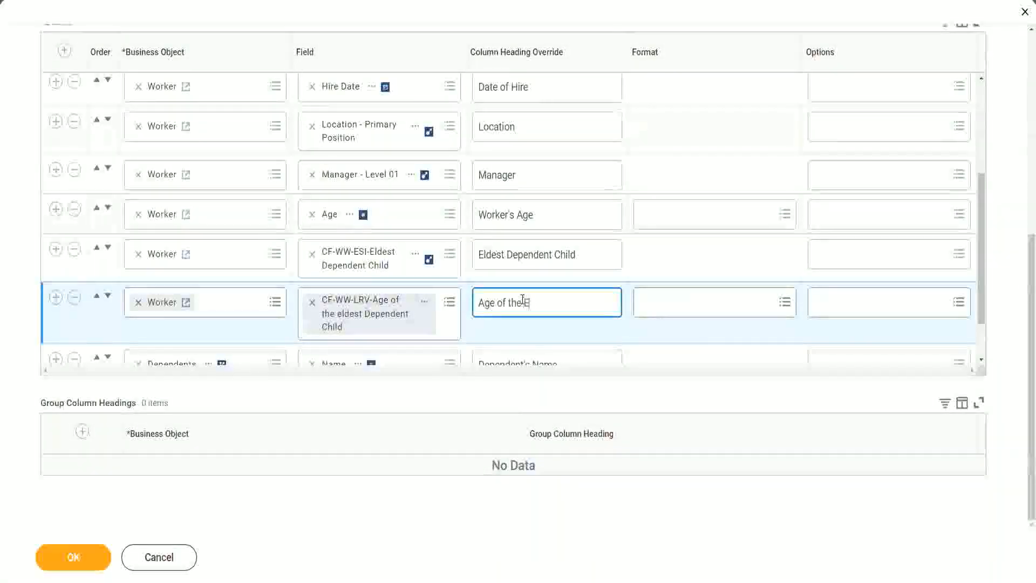
type("ldest De")
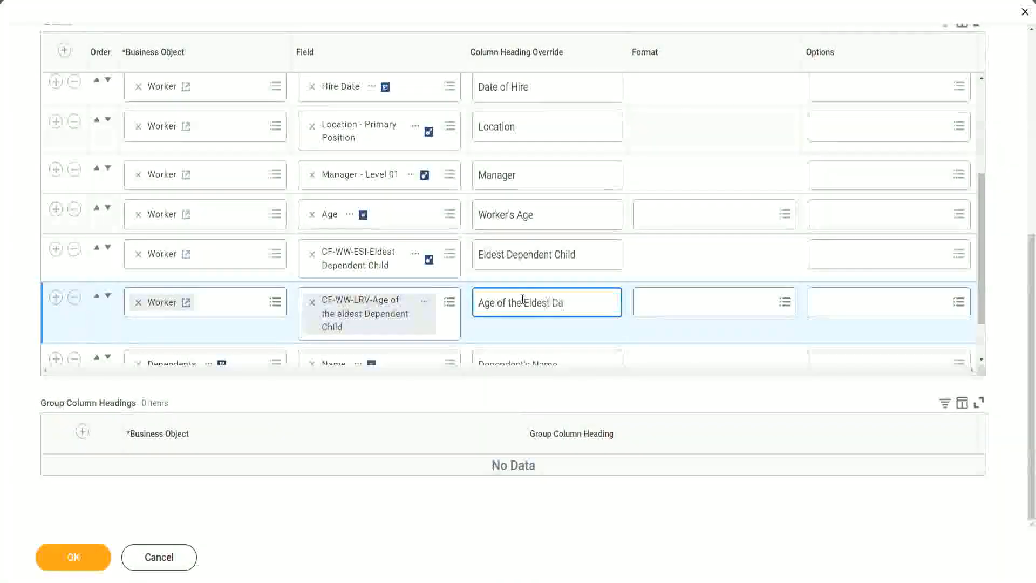
type("pendent Child")
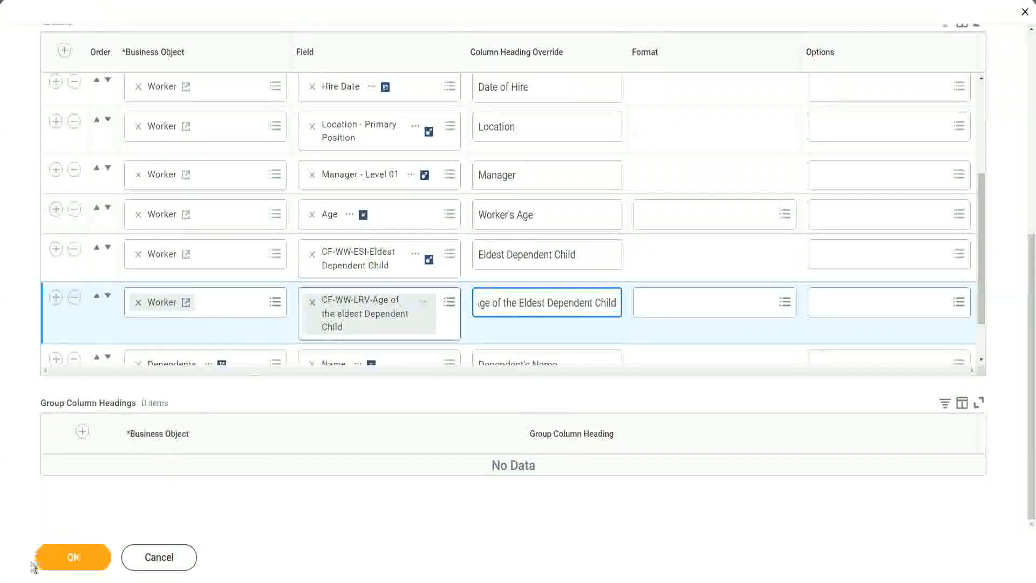
left_click(62, 563)
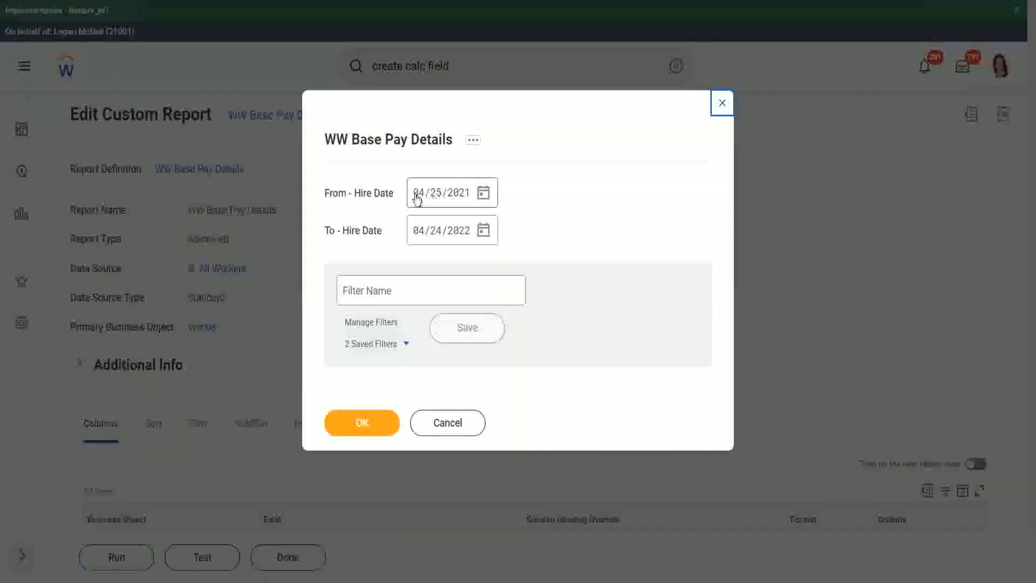
Set the report's hire date prompts to run from 01/01/2000 to 12/31/2000.
left_click(416, 195)
type("01/01/20")
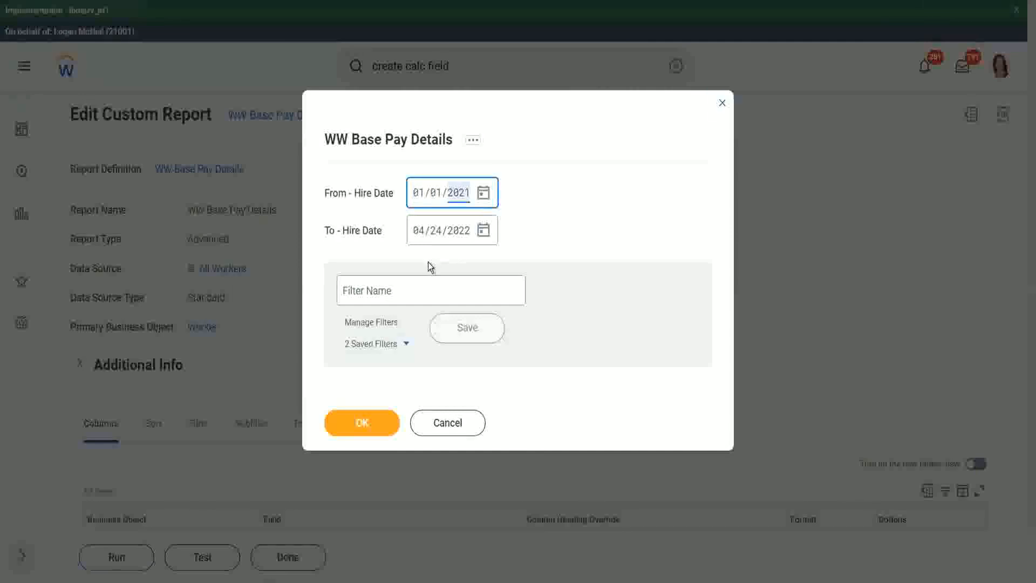
type("00")
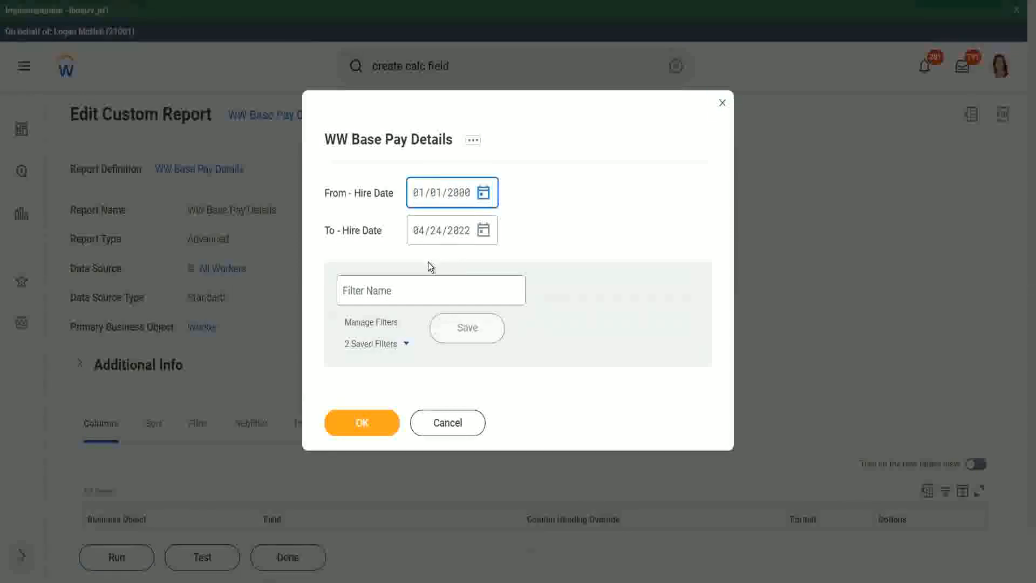
key("Tab")
type("12/31/")
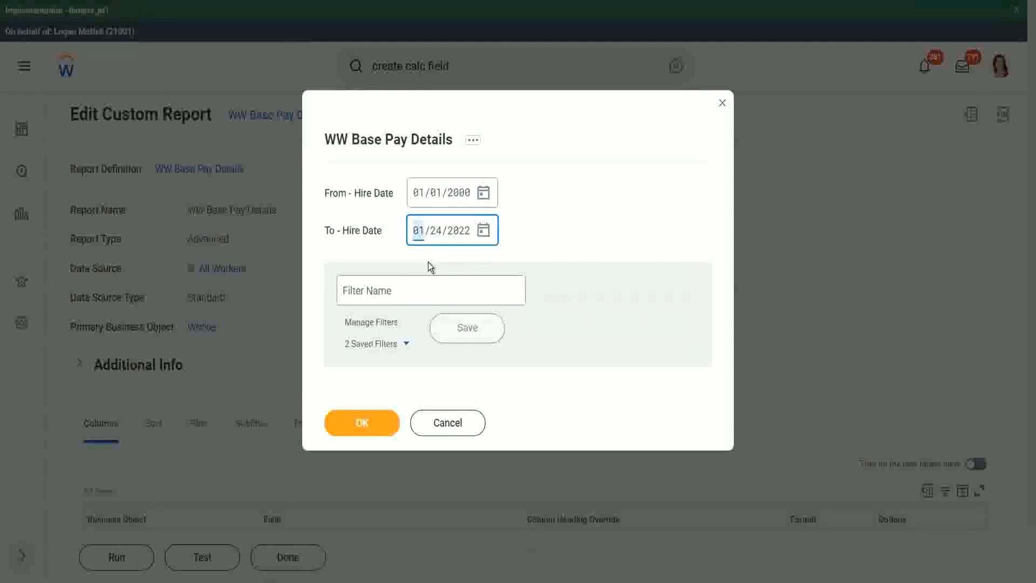
type("2000")
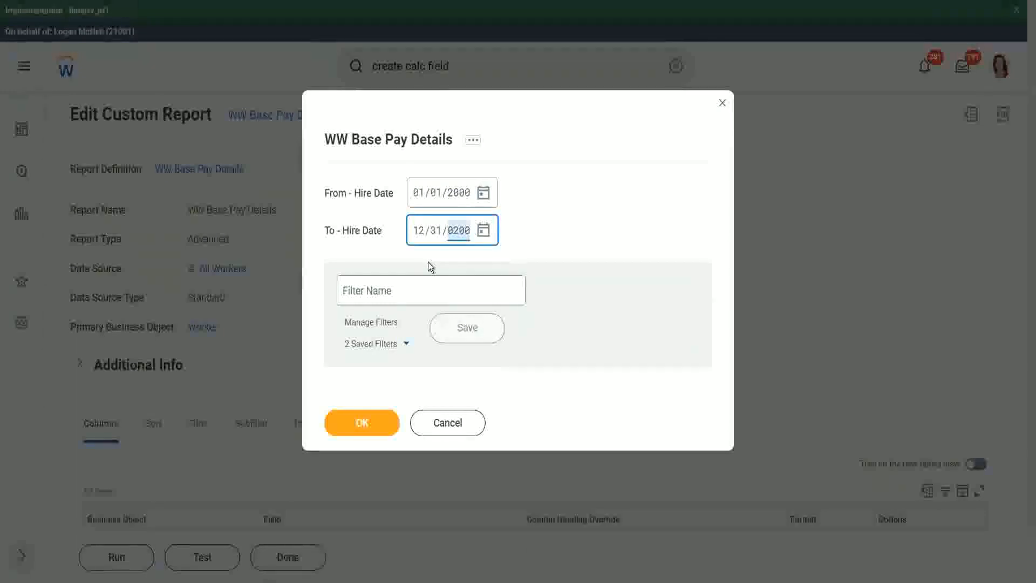
Save the hire date prompt values as a filter named 2000.
left_click(398, 289)
type("2000")
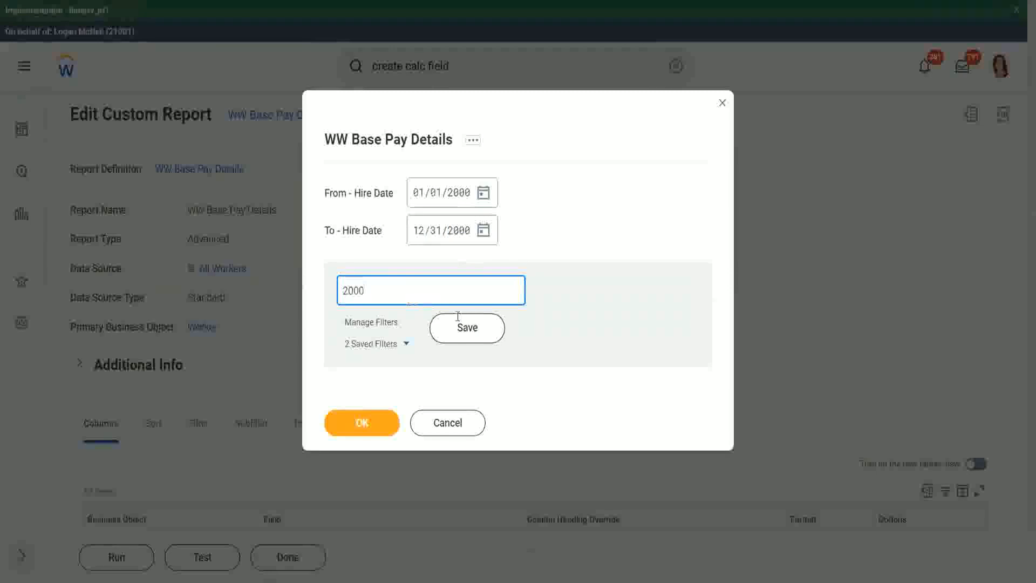
left_click(458, 324)
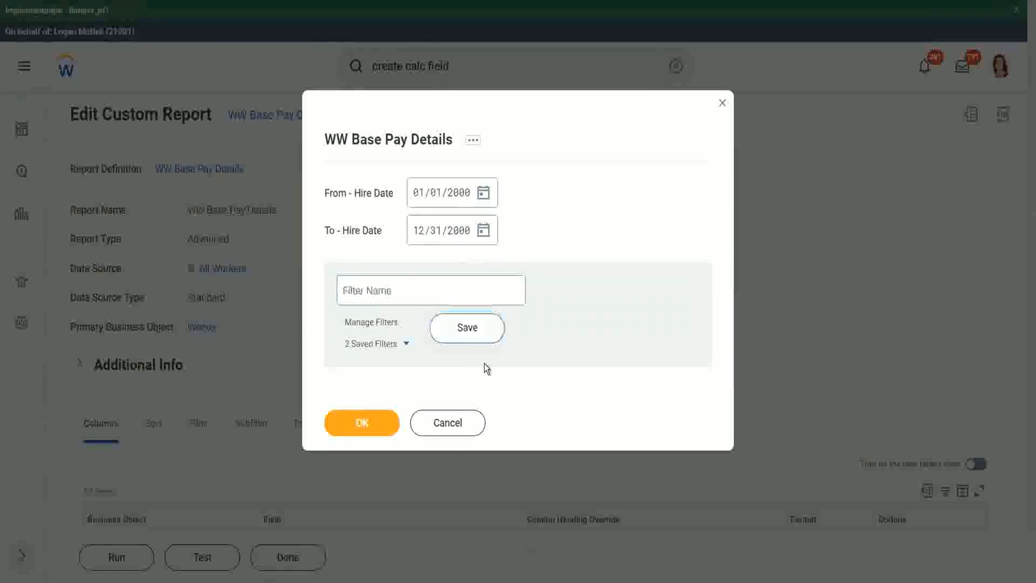
Run the report and compare the Age of the Eldest Dependent Child column with the dependents' names and ages.
left_click(359, 427)
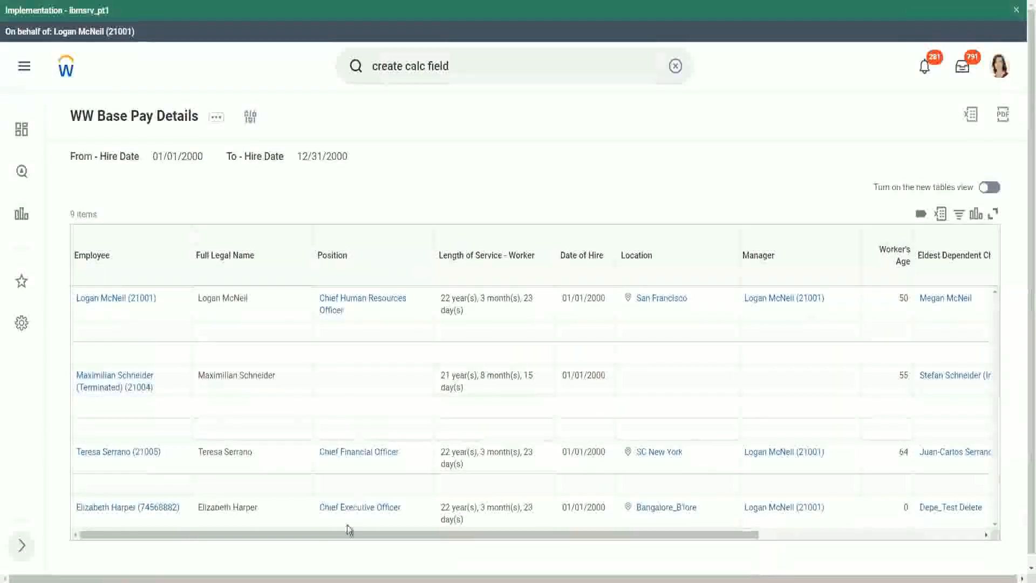
left_click_drag(342, 535, 682, 219)
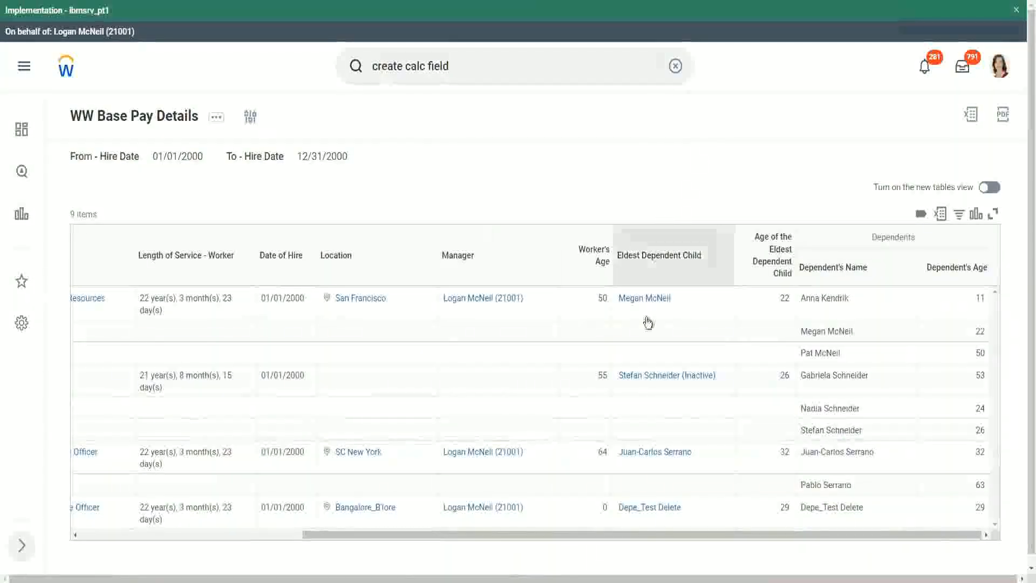
double_click(784, 298)
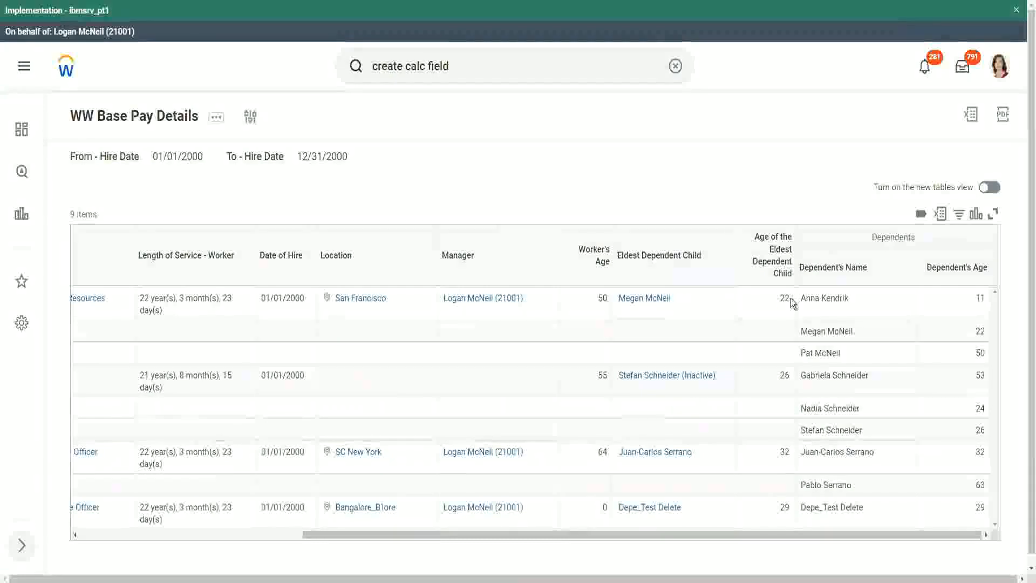
Check each worker's Age of the Eldest Dependent Child value against that child's entry in the Dependent's Age column.
double_click(978, 331)
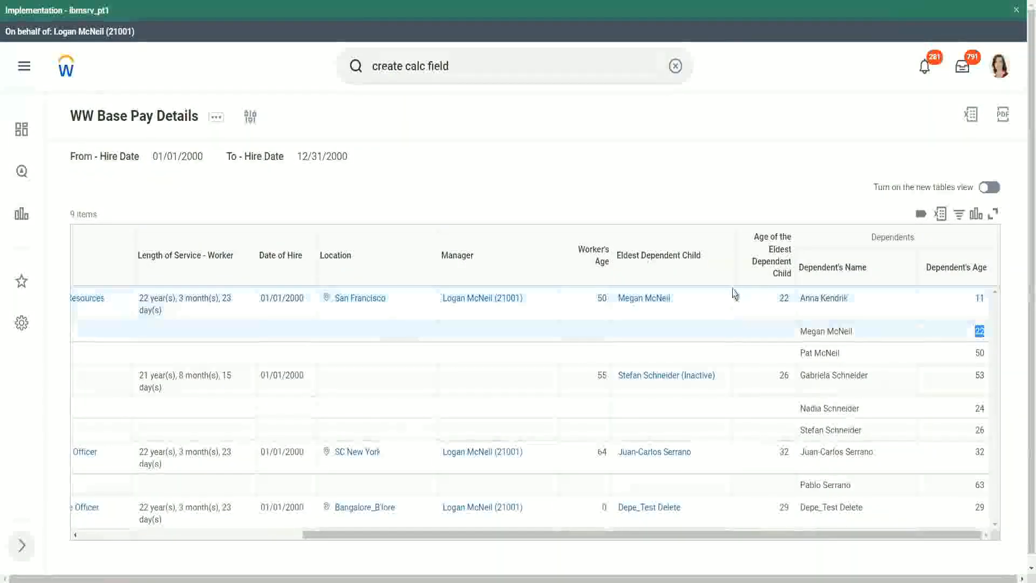
double_click(782, 300)
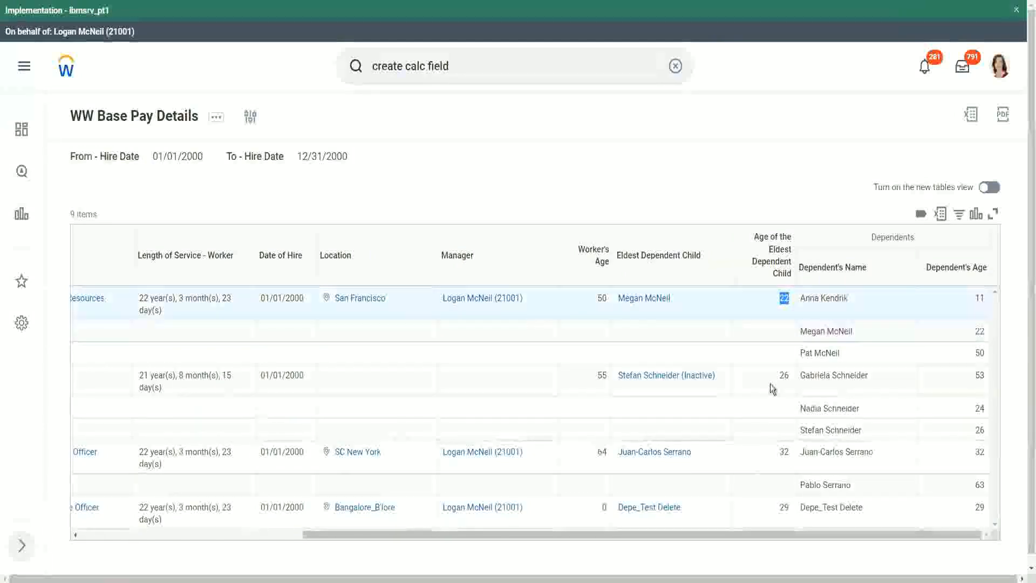
double_click(784, 376)
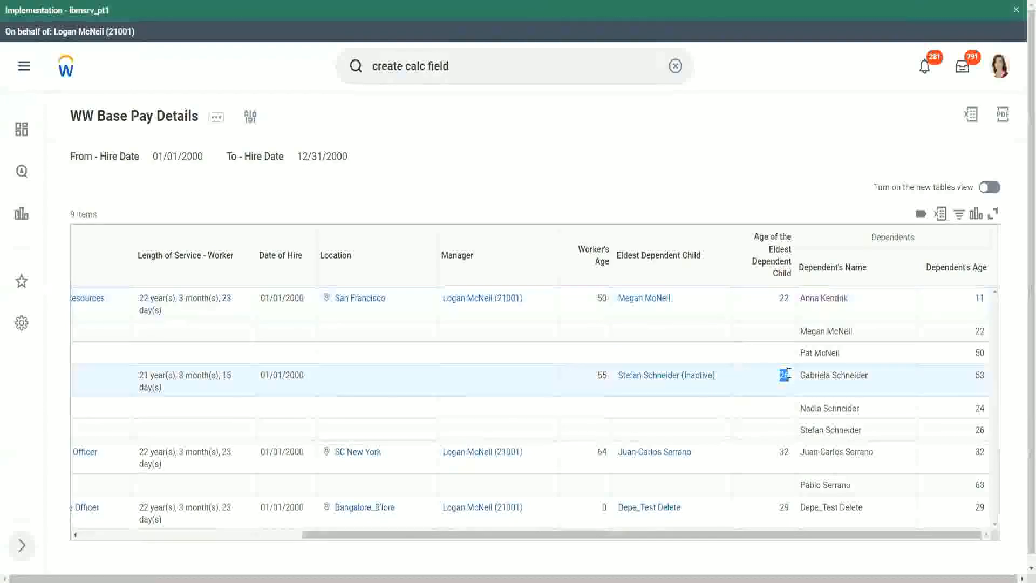
double_click(784, 453)
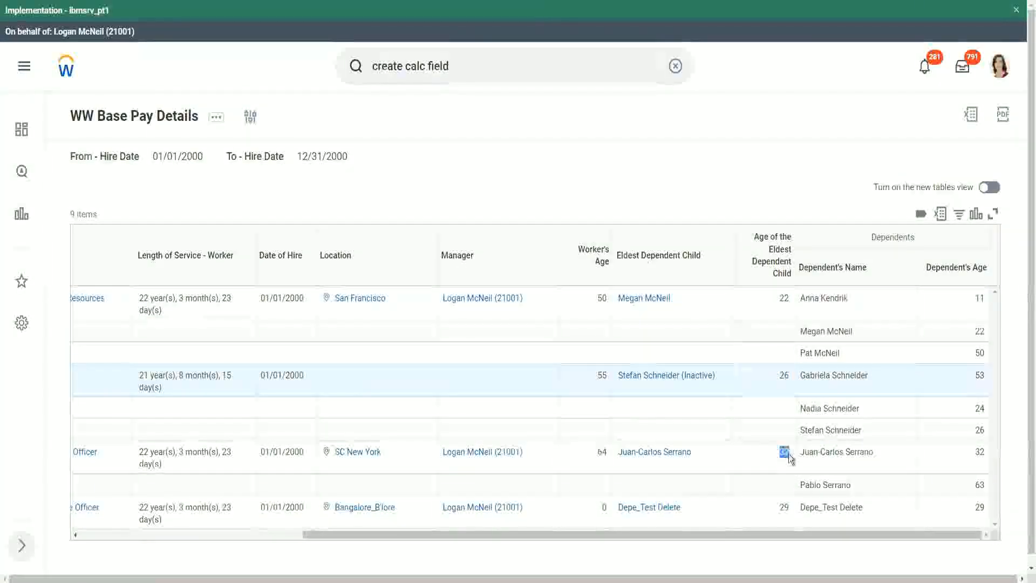
double_click(980, 452)
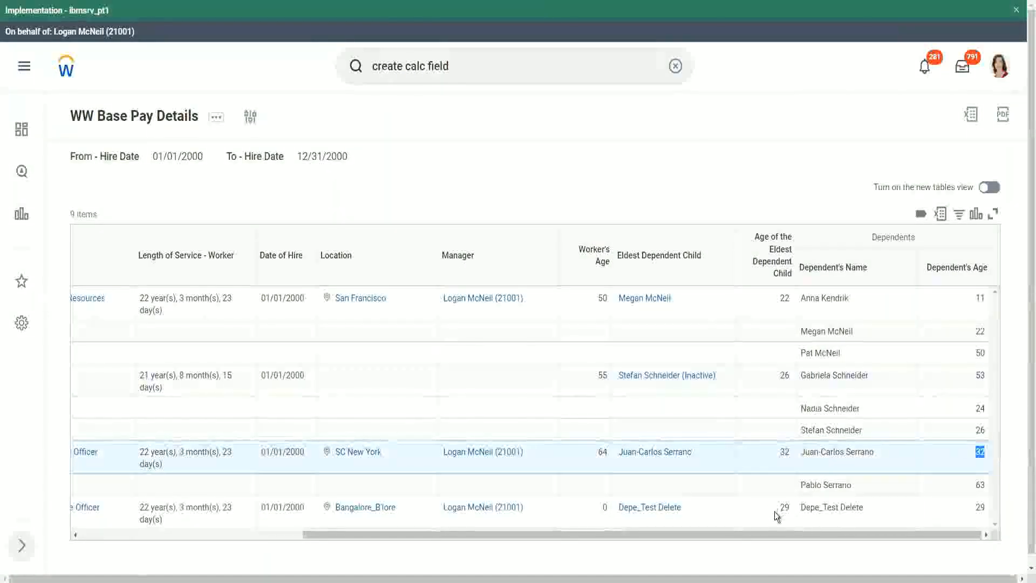
left_click_drag(778, 510, 787, 506)
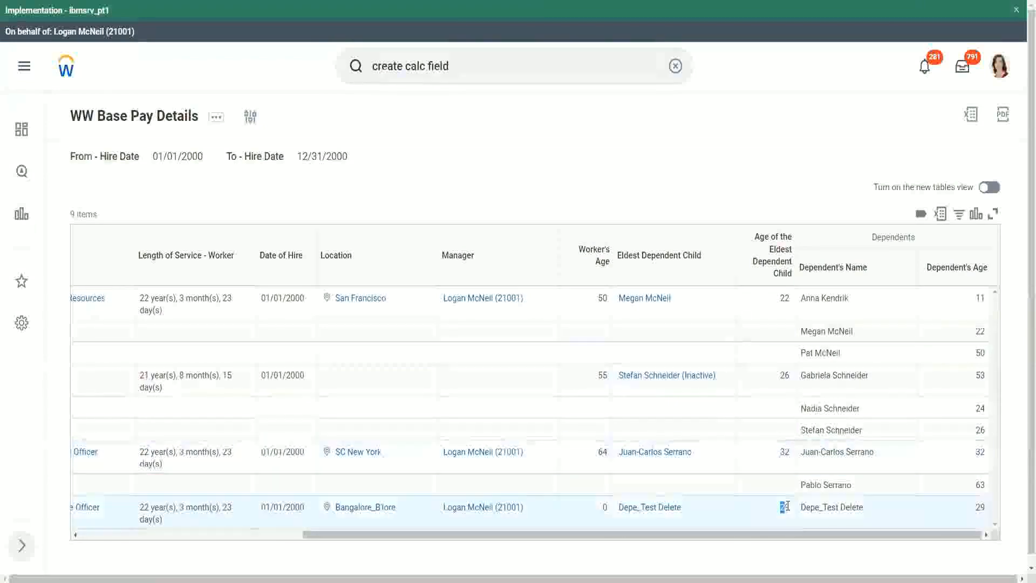
double_click(980, 507)
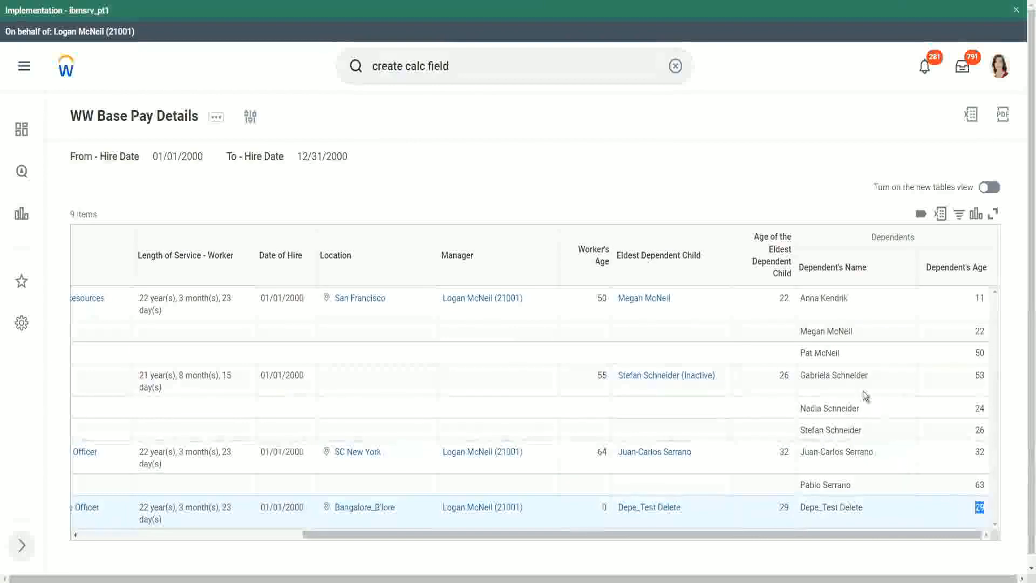
left_click(779, 166)
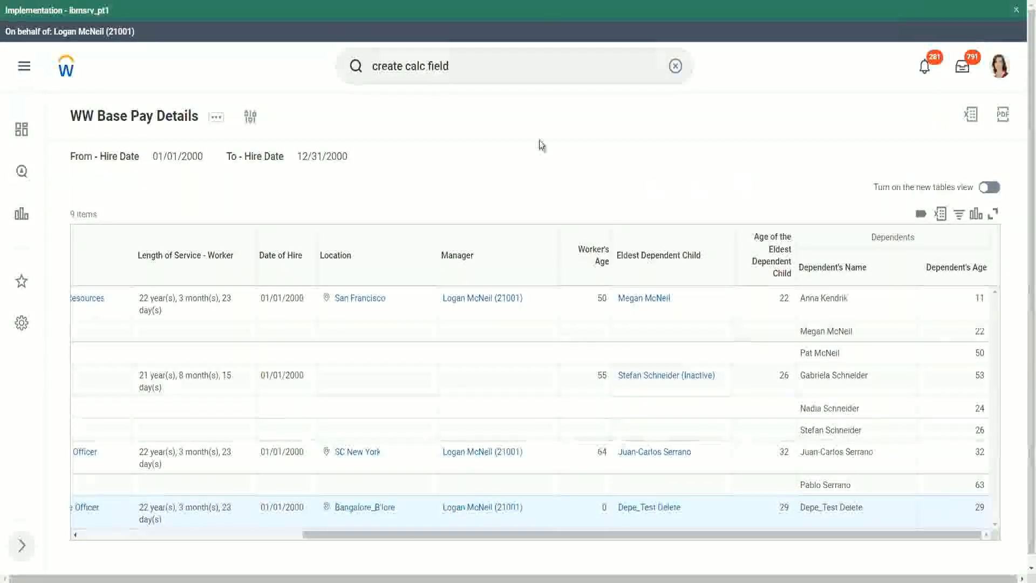
Edit the report definition and add an And filter condition on CF-WW-LRV-Age of the eldest Dependent Child below the CF-WW-ESI-Eldest Dependent Child condition.
left_click(217, 122)
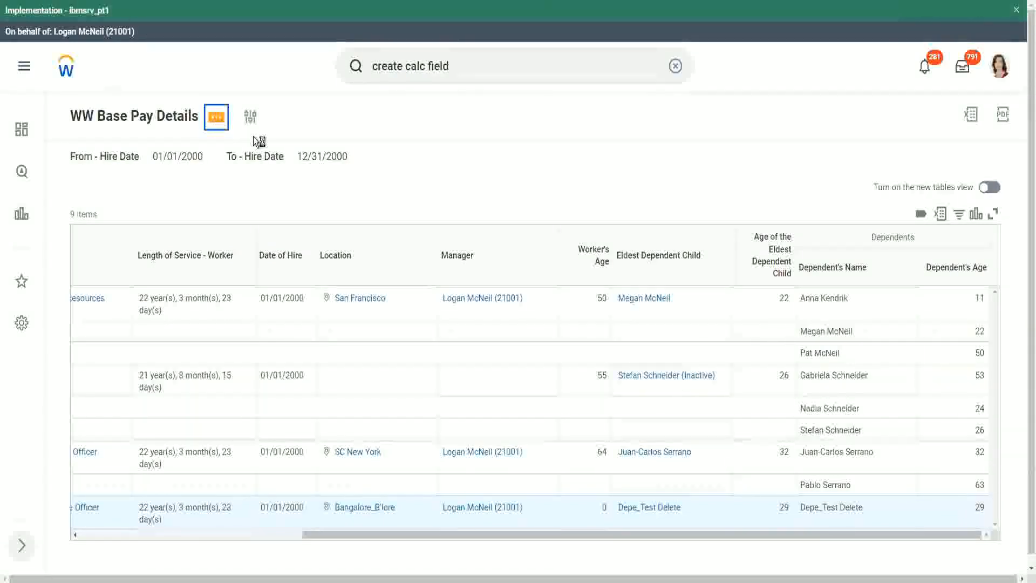
mouse_move(313, 180)
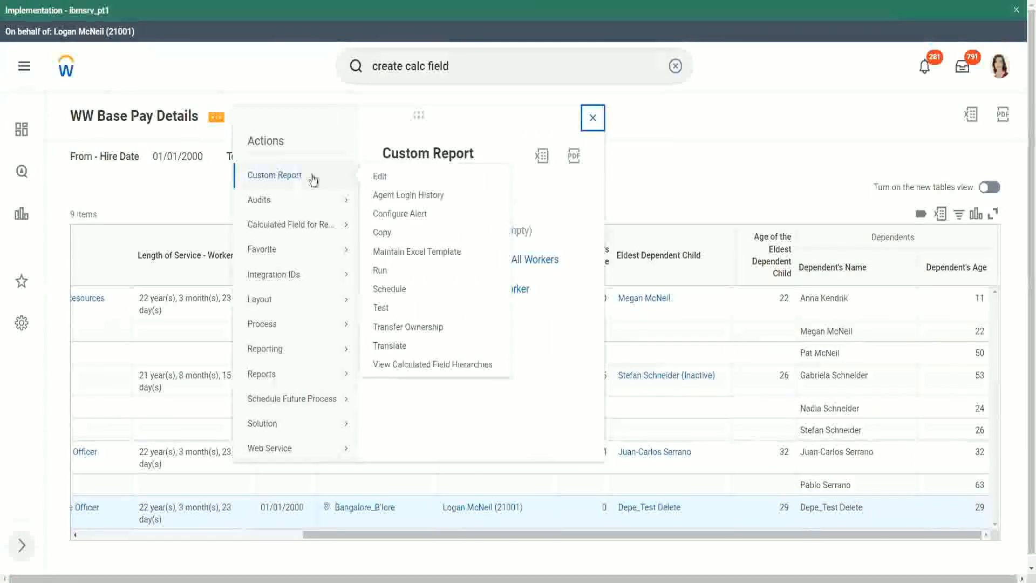
left_click(381, 177)
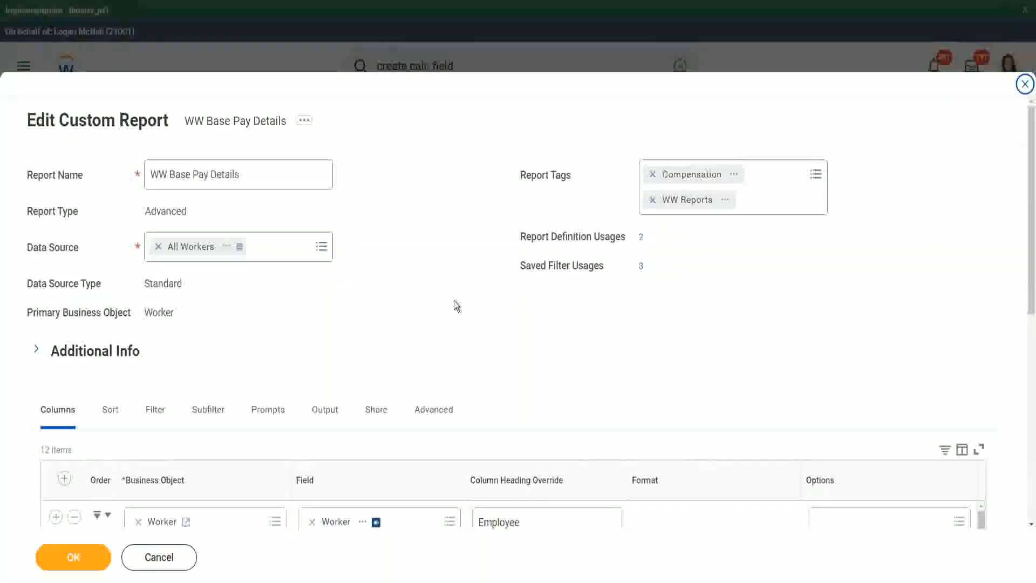
scroll(472, 277, "down", 3)
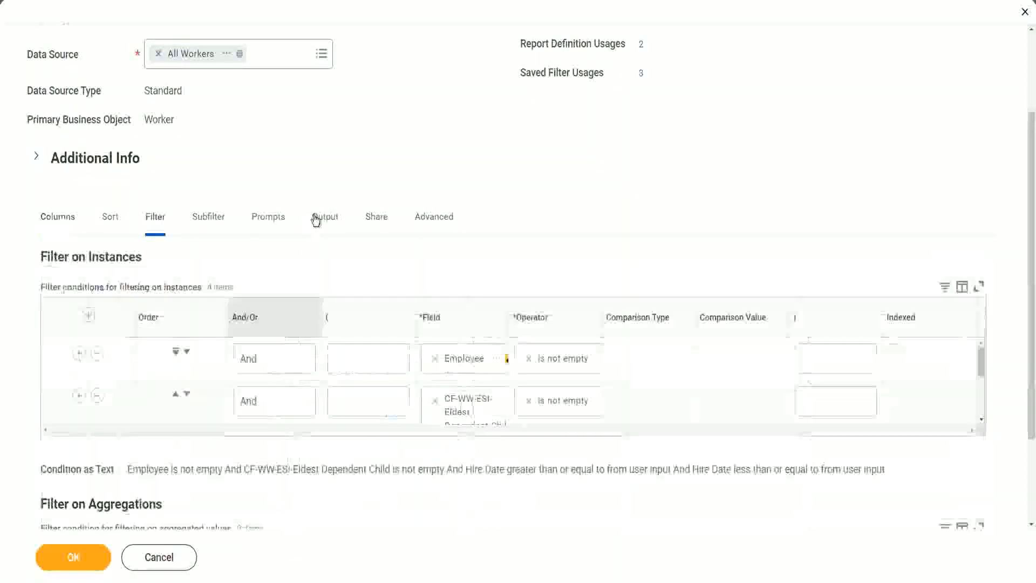
left_click(56, 396)
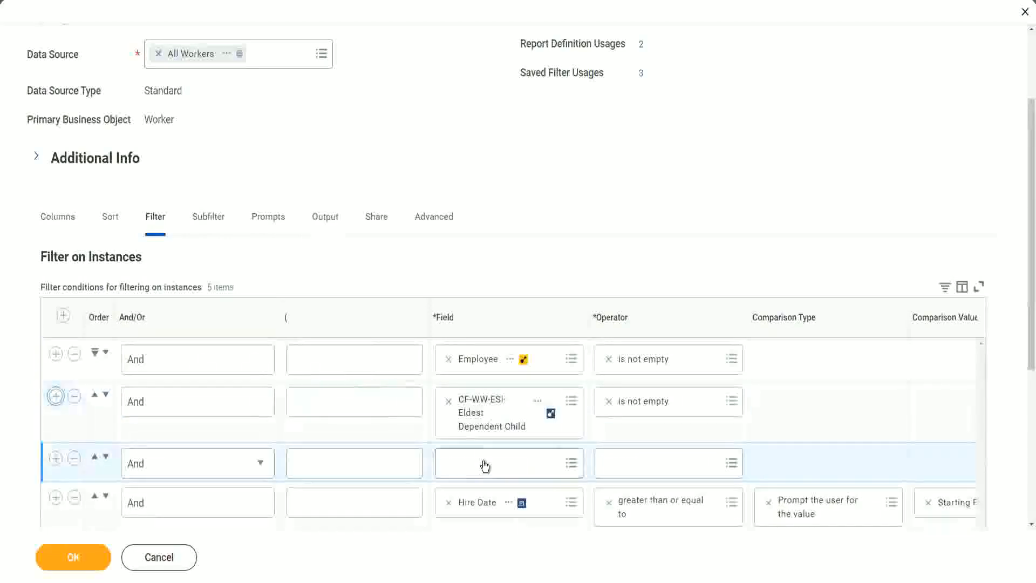
left_click(485, 461)
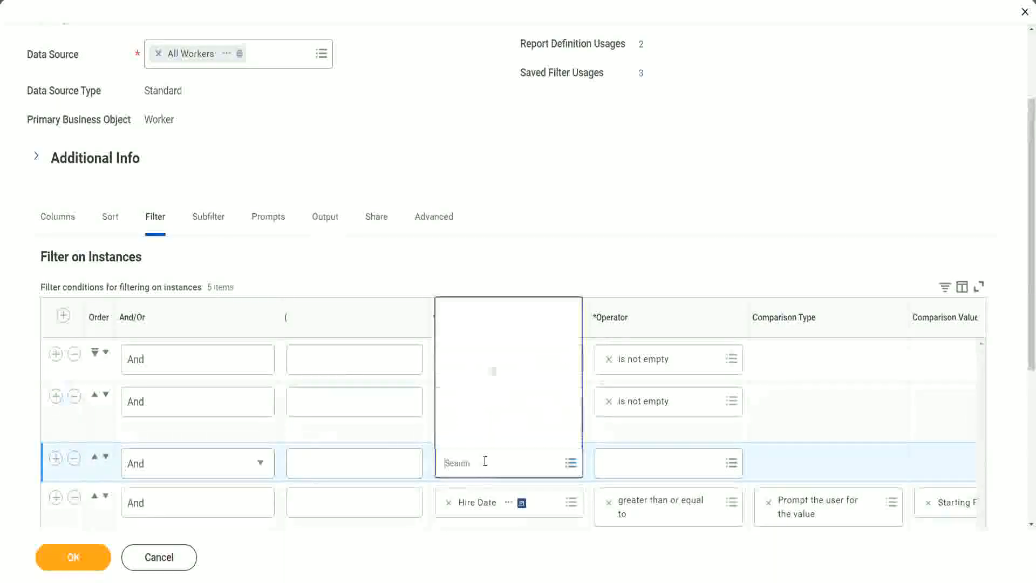
left_click(506, 314)
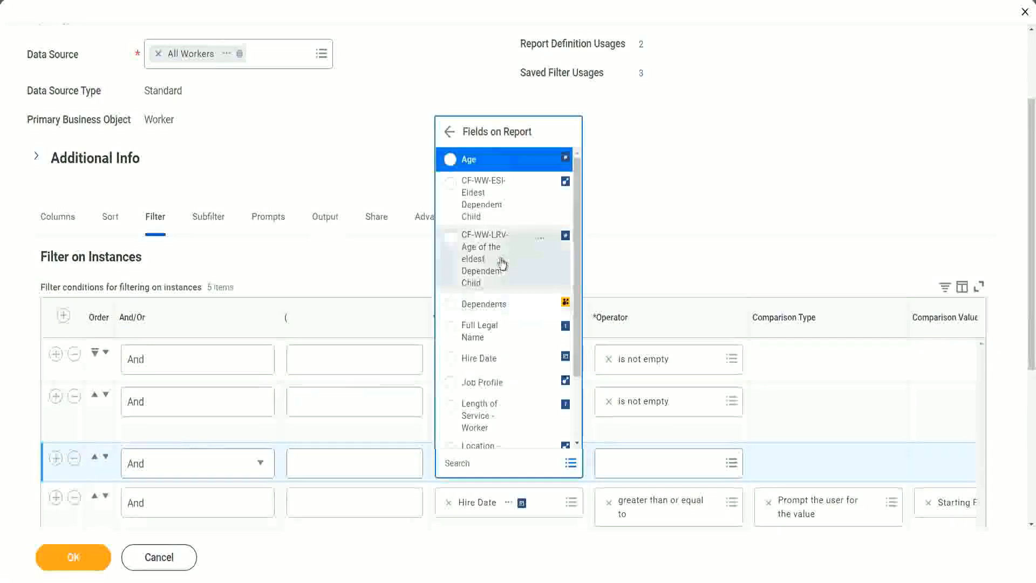
left_click(468, 255)
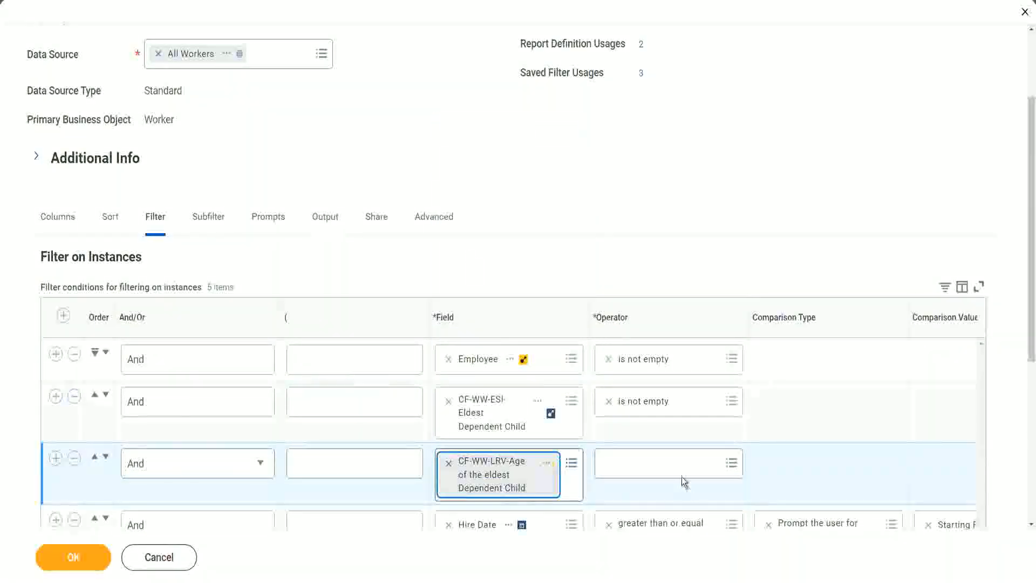
Set the age condition to less than or equal to 30, specified in the filter, and save the report definition.
left_click(673, 461)
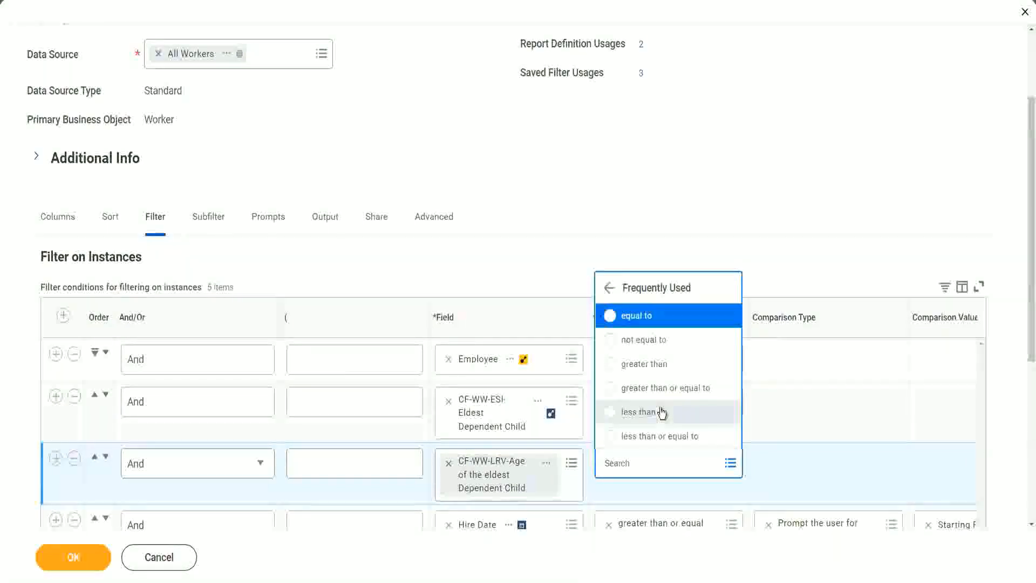
left_click(668, 441)
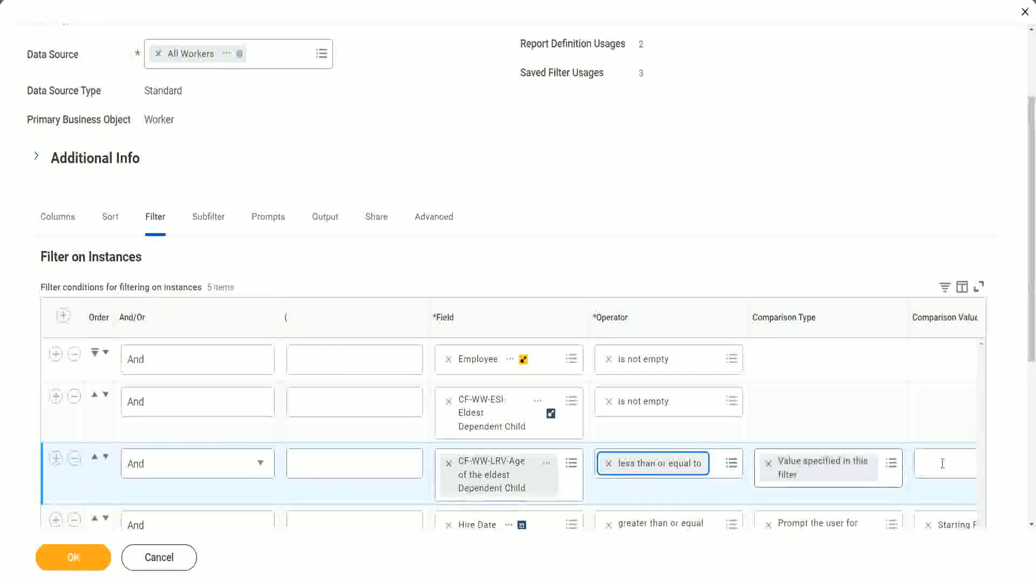
scroll(555, 496, "down", 2)
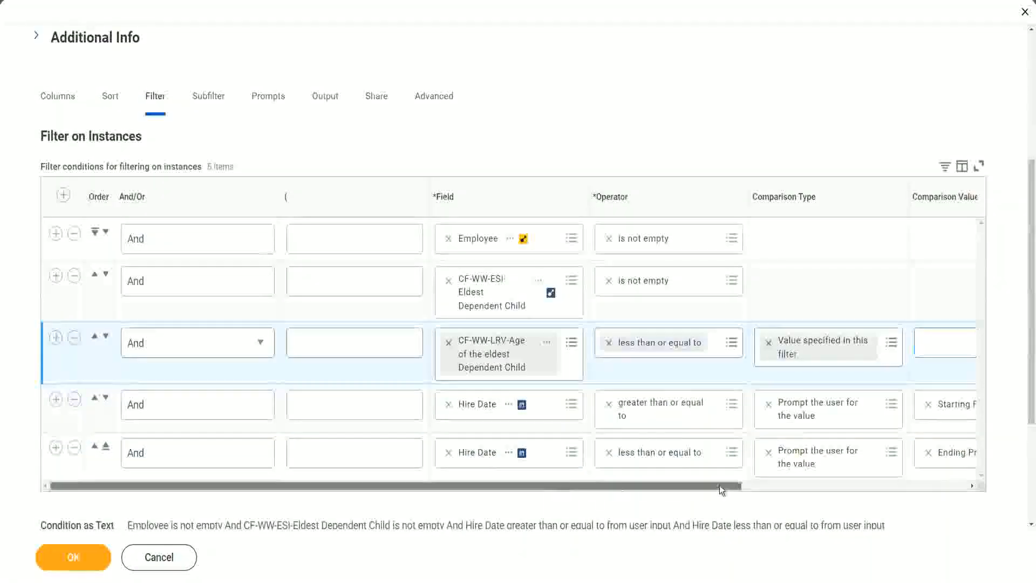
scroll(719, 484, "right", 5)
left_click(760, 341)
type("30")
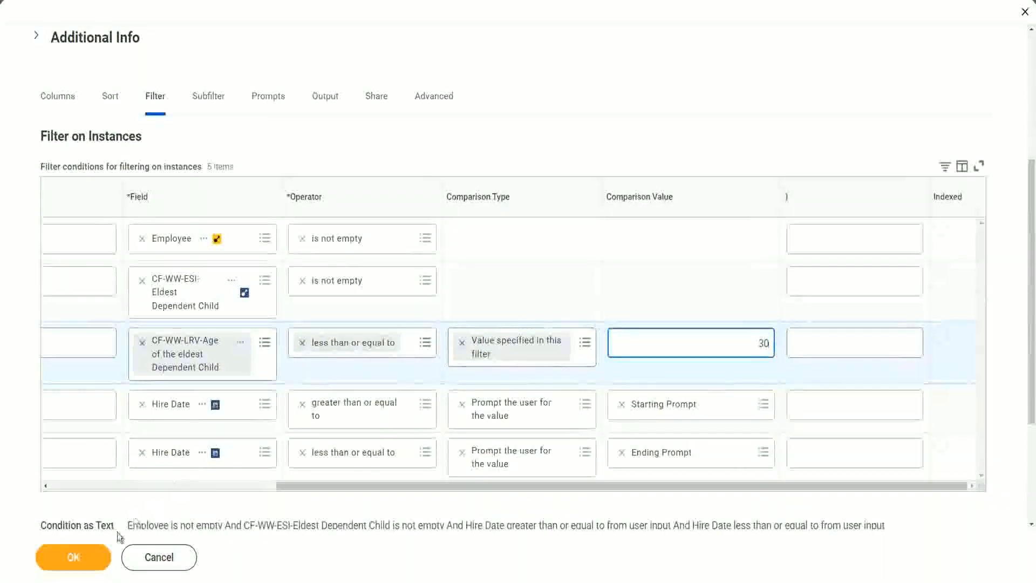
left_click(73, 558)
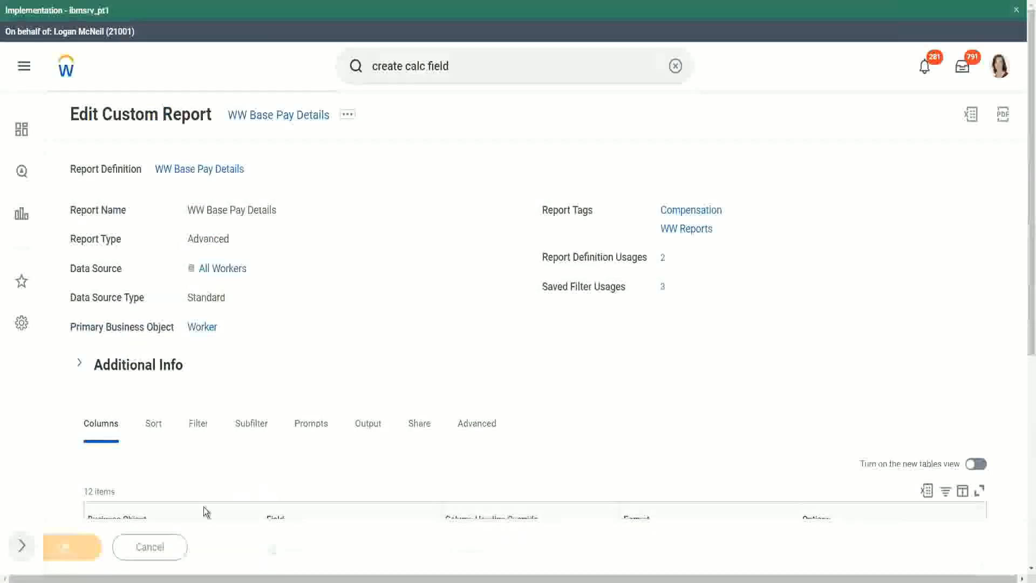
Run the report with the saved filter for hire dates from 01/01/2000 to 12/31/2000.
left_click(111, 553)
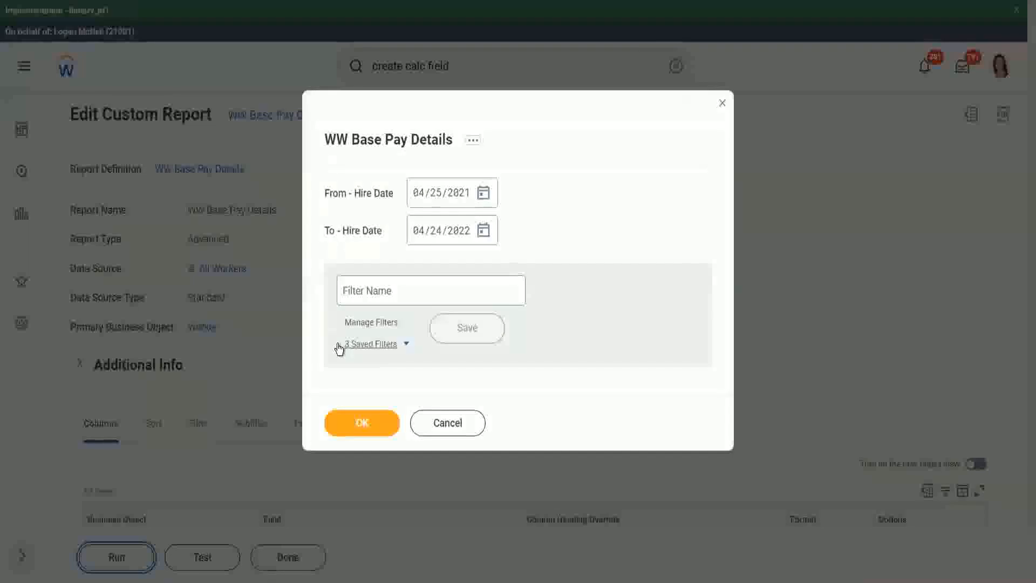
left_click(405, 347)
left_click(405, 399)
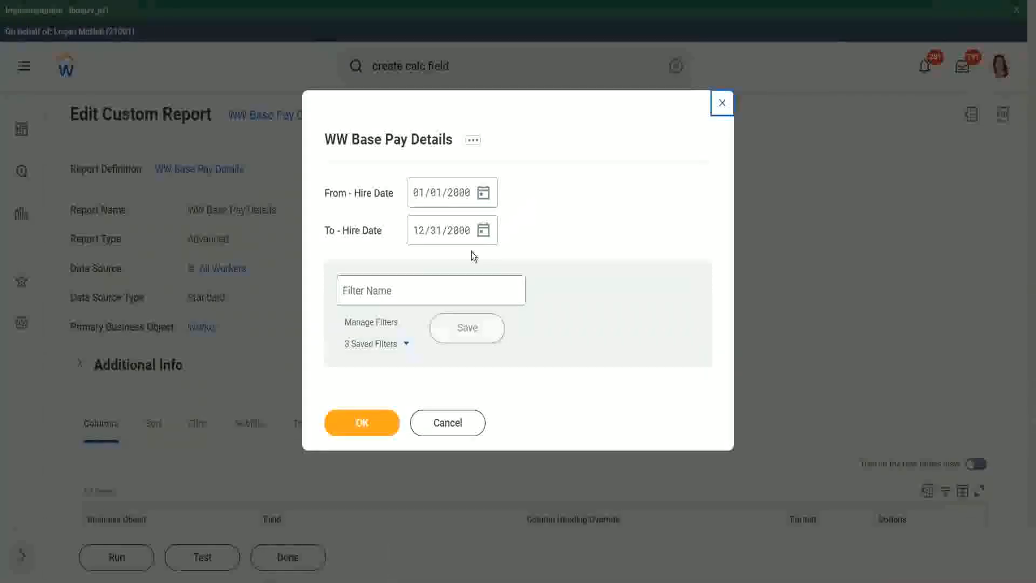
left_click(360, 423)
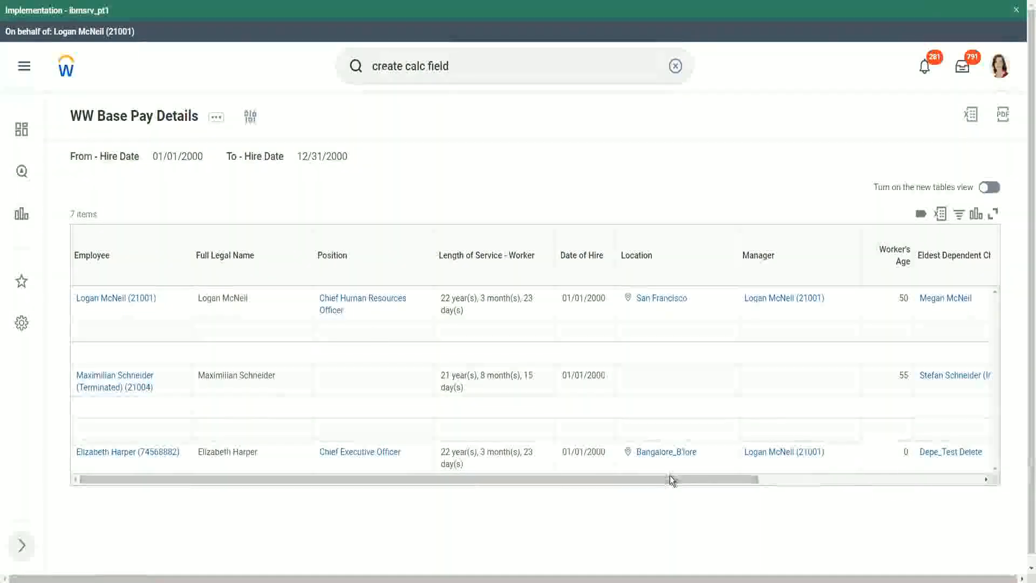
Review the Age of the Eldest Dependent Child values in the filtered report against the limit of 30.
left_click_drag(669, 479, 885, 489)
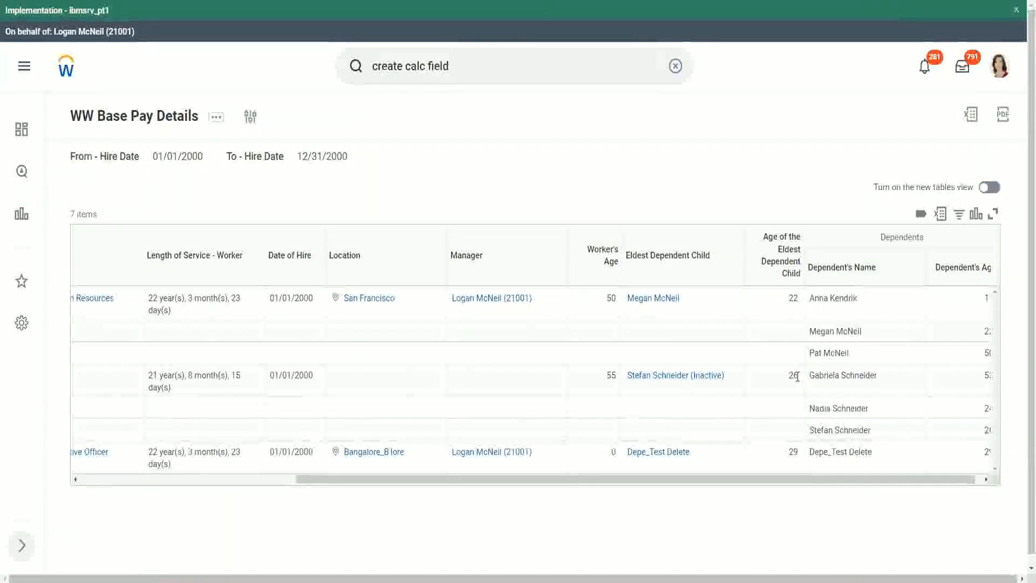
double_click(792, 452)
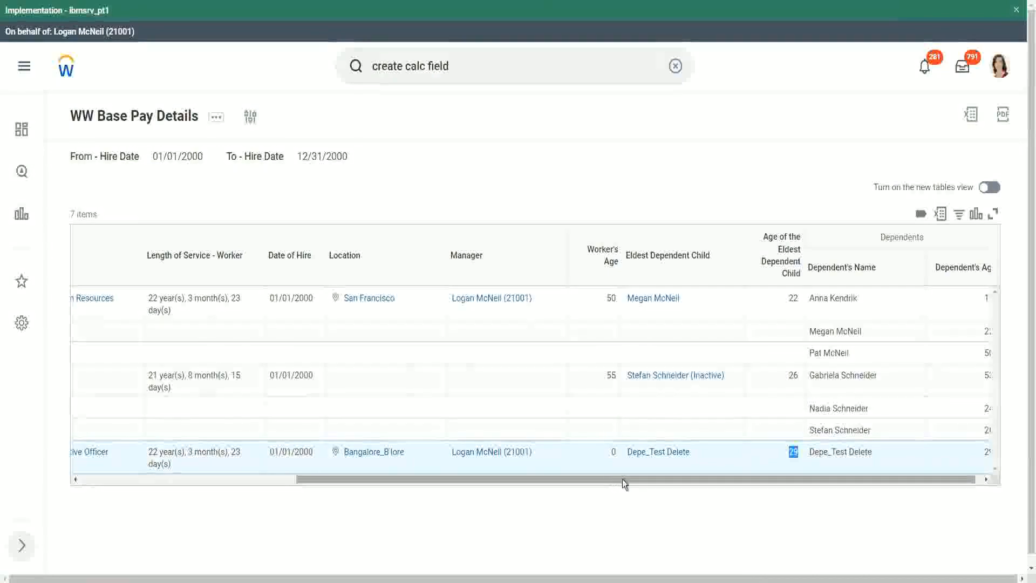
left_click_drag(622, 478, 297, 488)
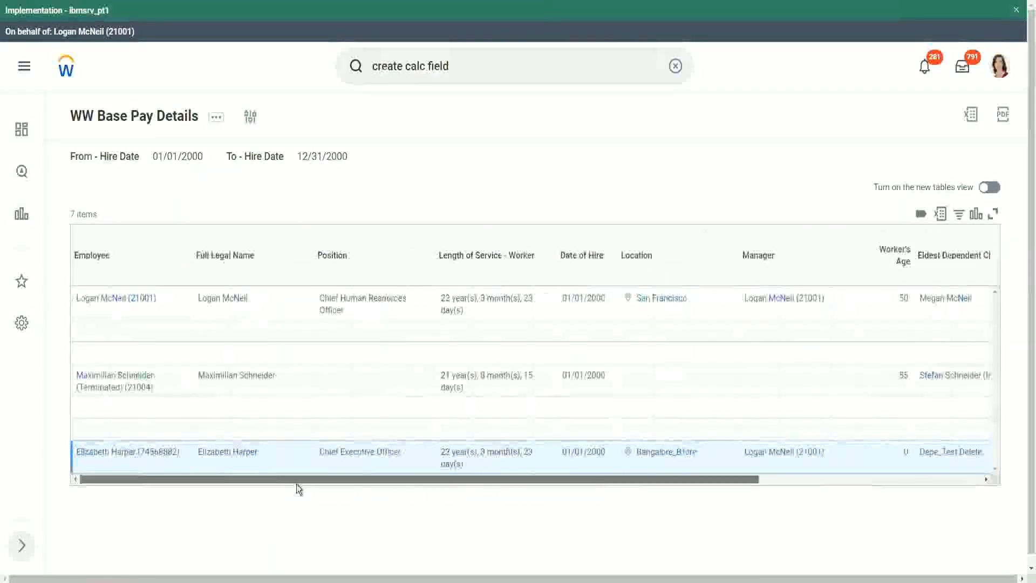